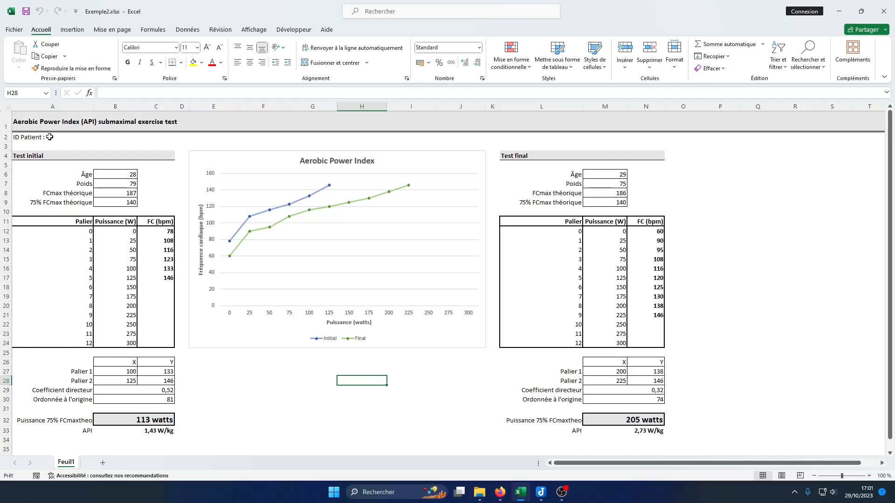
Step: View the article on the API submaximal exercise test in Firefox and return to the Excel workbook
left_click_drag(25, 126, 163, 126)
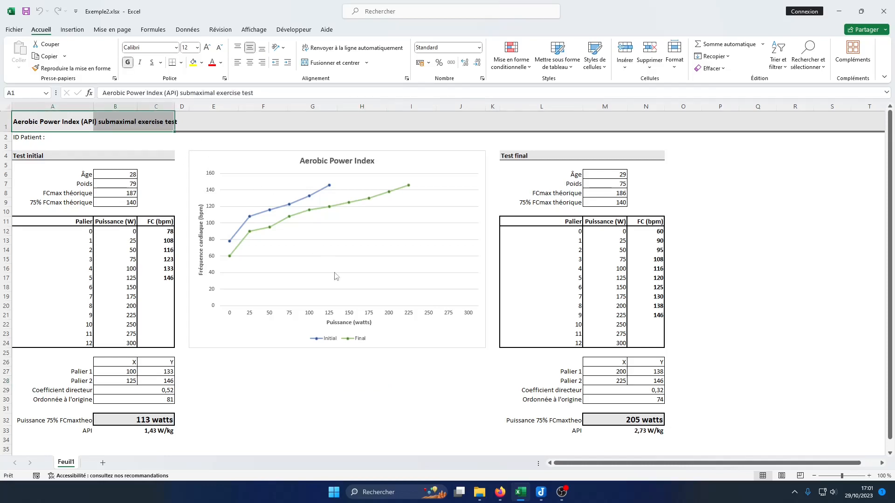
left_click(500, 492)
left_click_drag(303, 145, 588, 168)
left_click(588, 168)
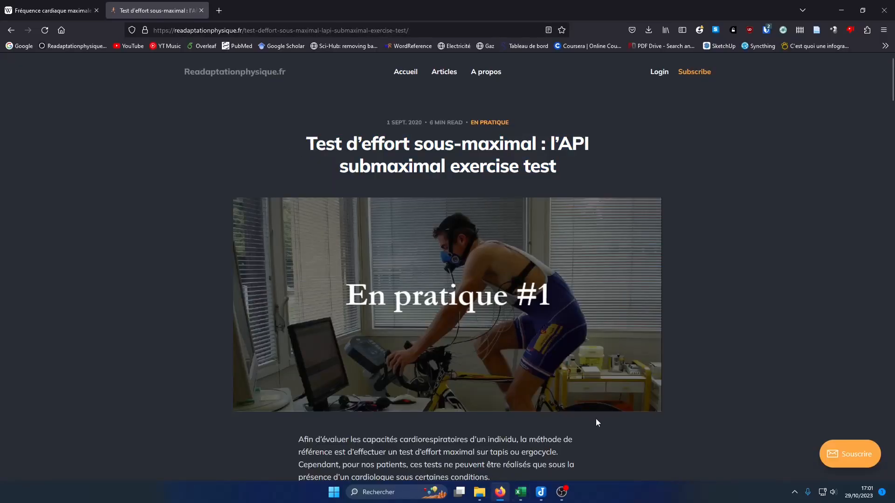
left_click(527, 493)
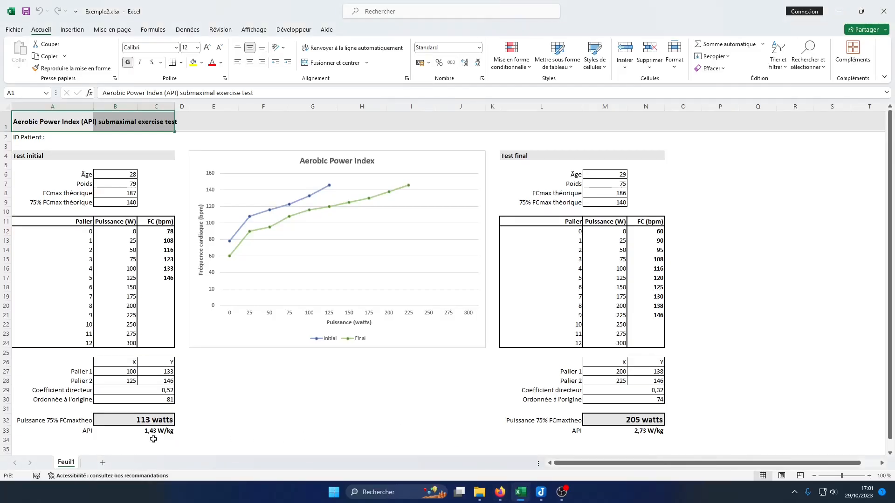
Step: Examine the completed example's initial test data, its stage table and the Aerobic Power Index chart
left_click(187, 384)
left_click(184, 371)
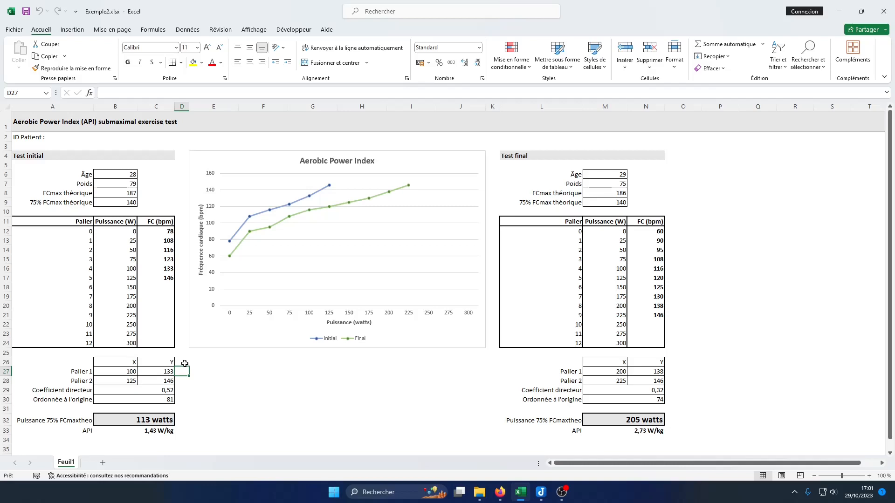
left_click_drag(182, 344, 187, 222)
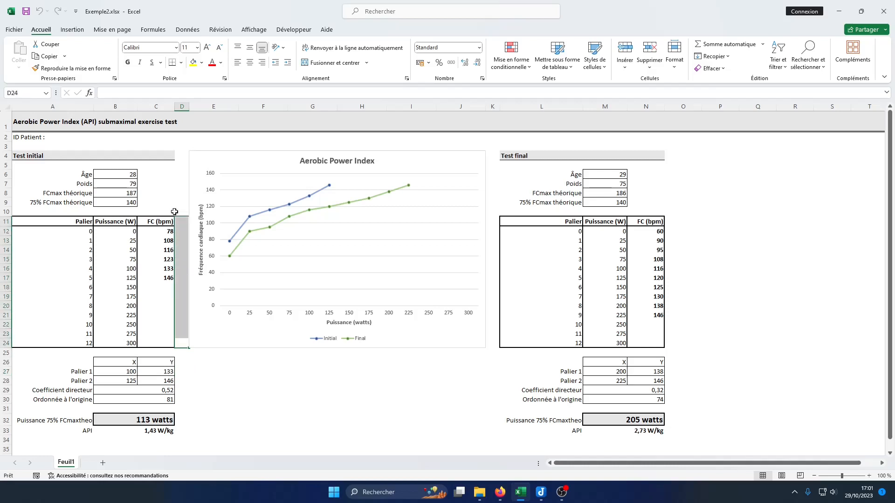
left_click_drag(126, 173, 127, 204)
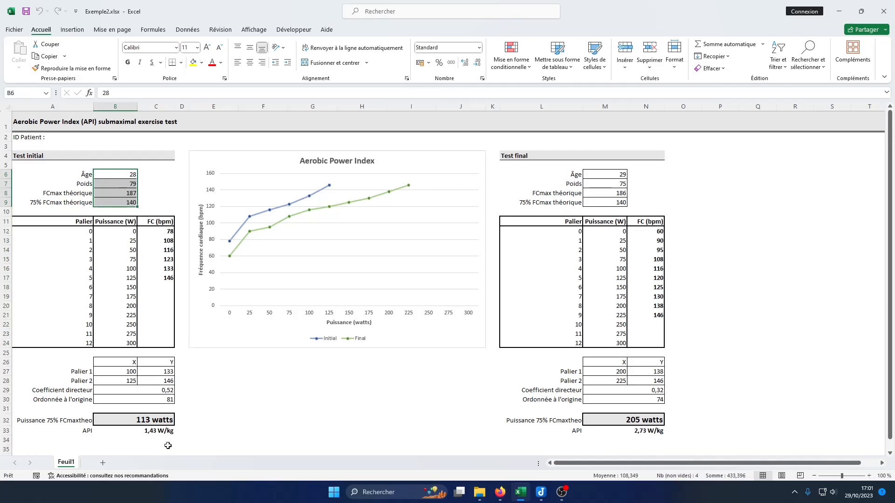
left_click(402, 248)
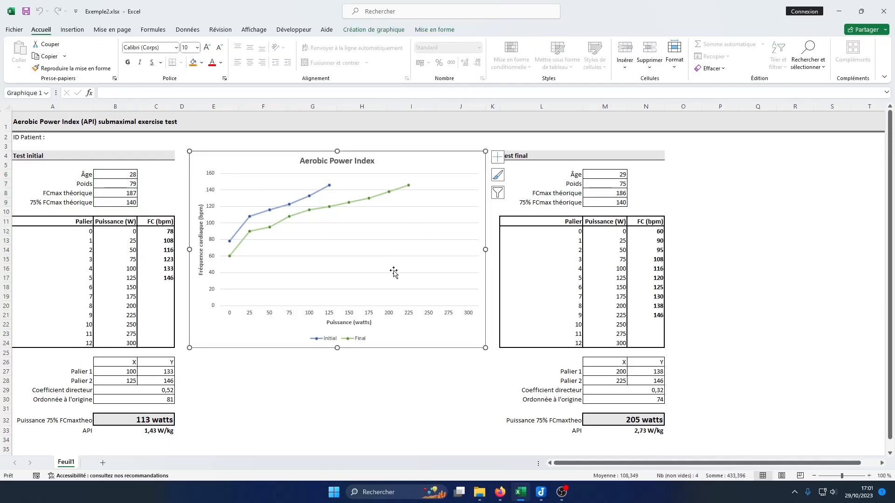
left_click(396, 371)
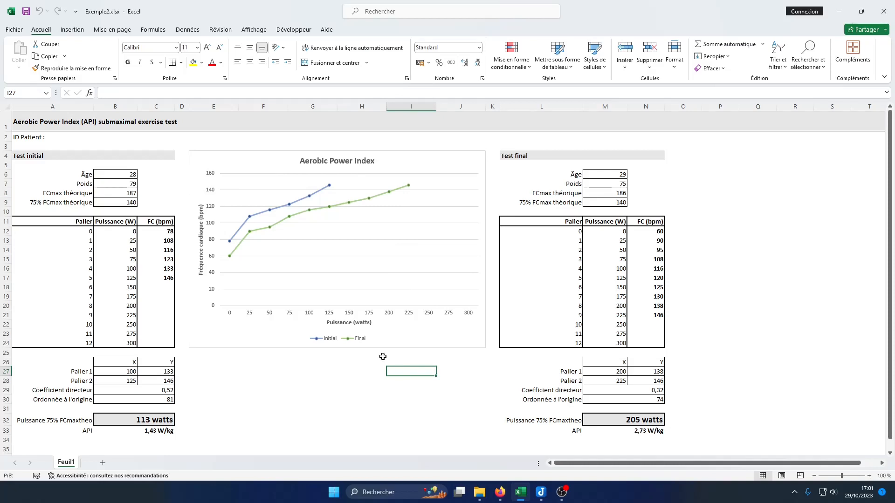
mouse_move(390, 355)
left_mouse_down()
mouse_move(398, 378)
mouse_move(403, 355)
left_mouse_up()
left_click(401, 370)
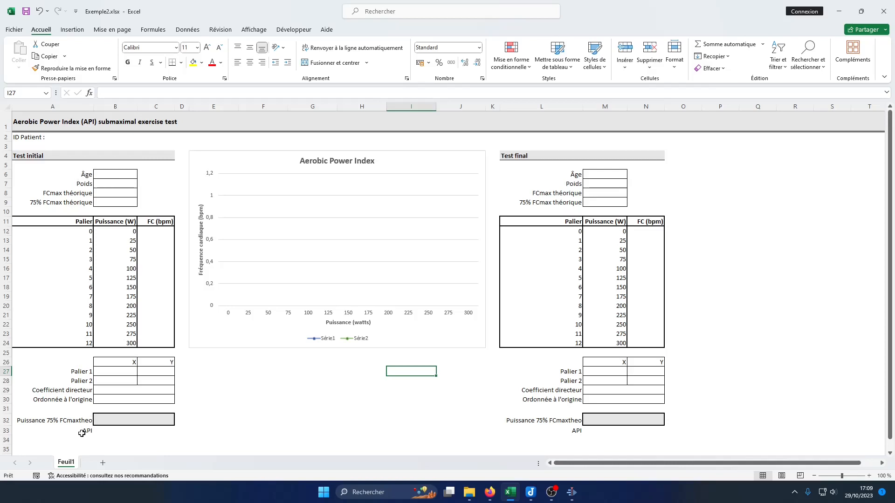
Step: Enter an age of 28 and a weight of 80 in the initial test's Âge and Poids cells
left_click(116, 173)
left_click(123, 185)
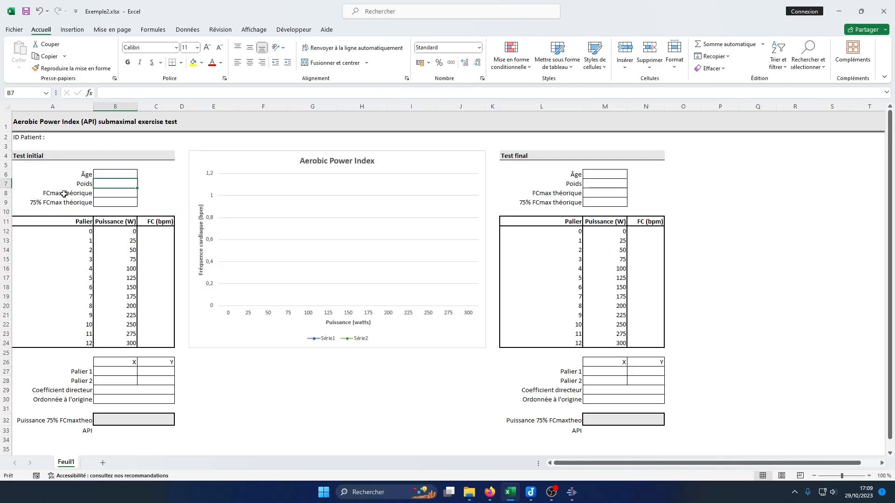
left_click(113, 173)
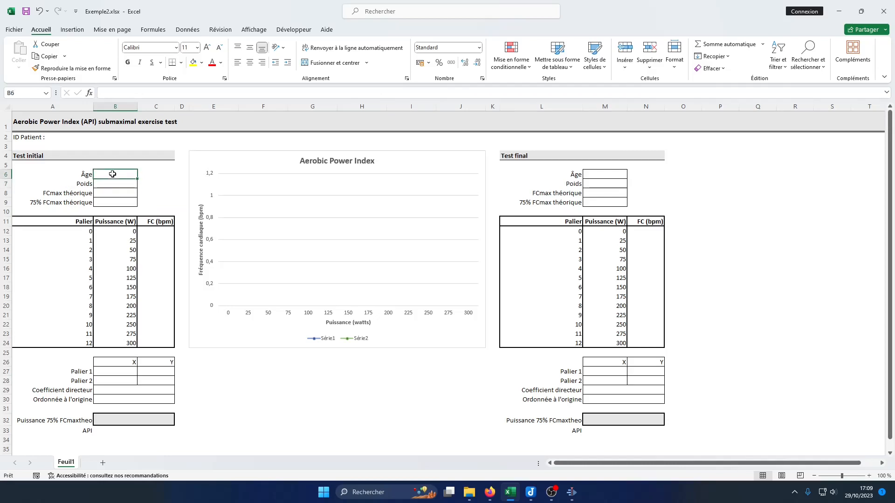
type("28")
key("Return")
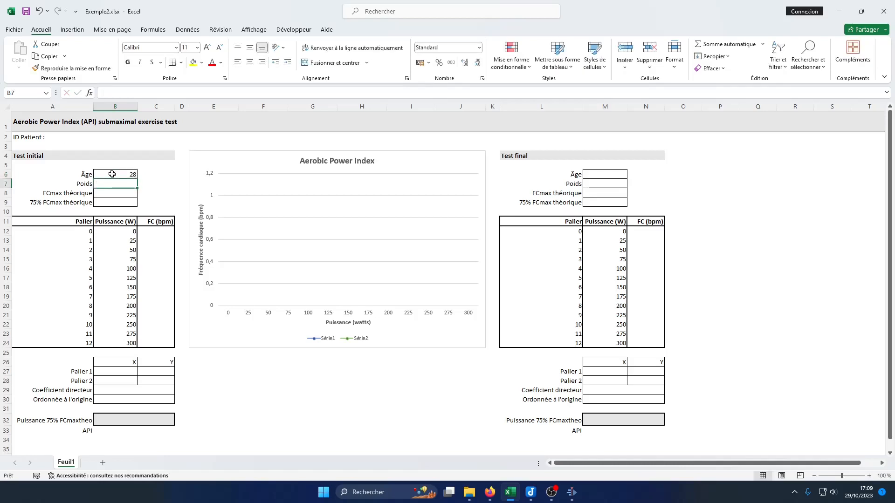
type("79")
key("Return")
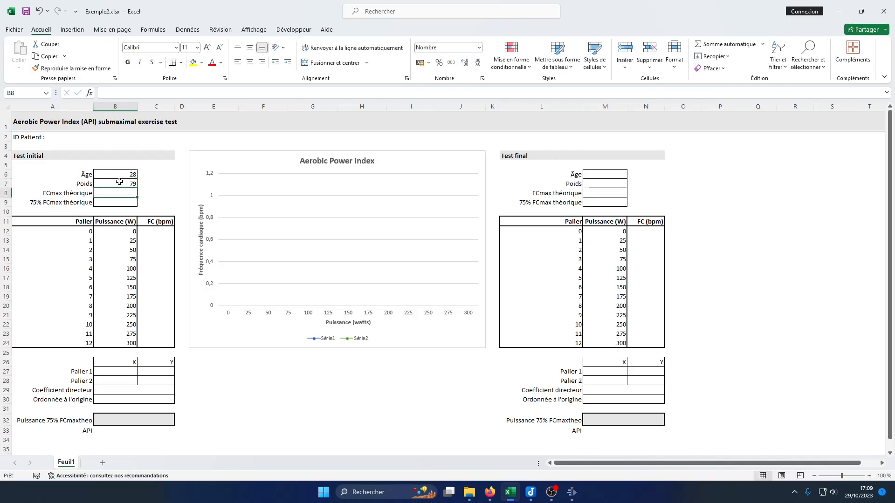
left_click(121, 183)
type("80")
key("Return")
Step: Check the curvilinear Gellish formula on the Wikipedia page in Firefox and compute the initial test's FCmax théorique in Excel as =192-0,007*B6^2
left_click(491, 501)
left_click(52, 10)
scroll(327, 242, "down", 1)
left_click_drag(244, 228, 472, 261)
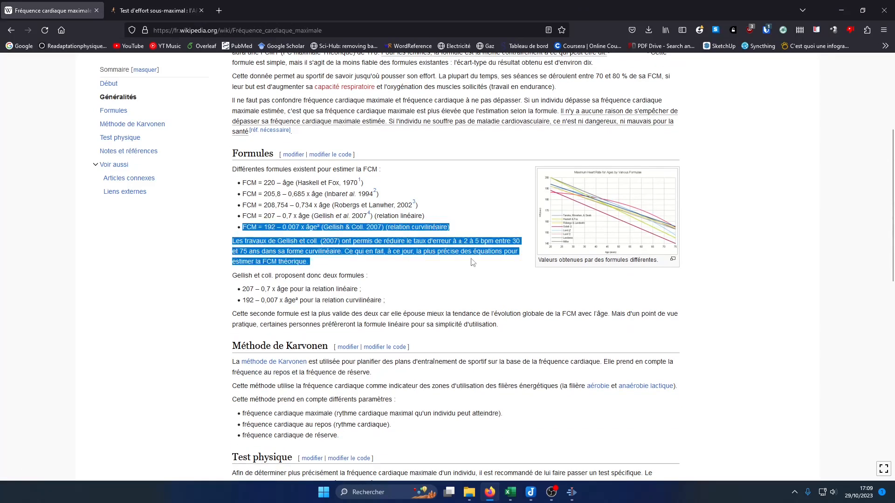
left_click(424, 262)
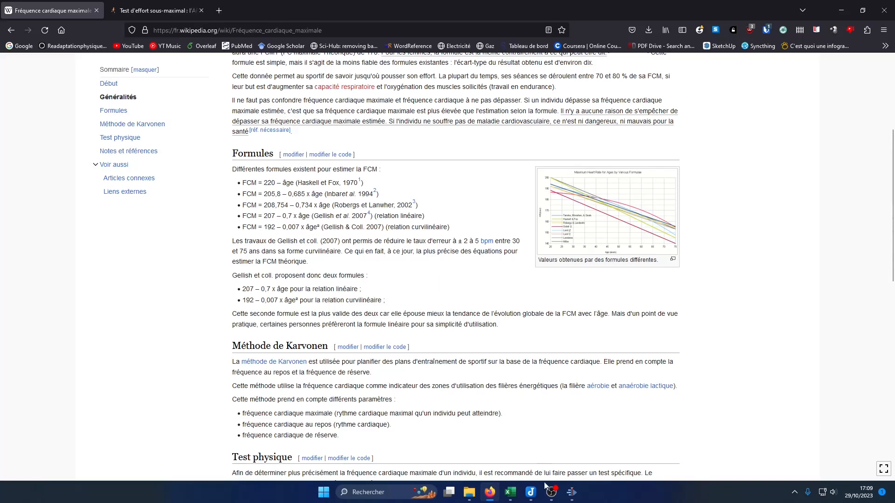
left_click(514, 494)
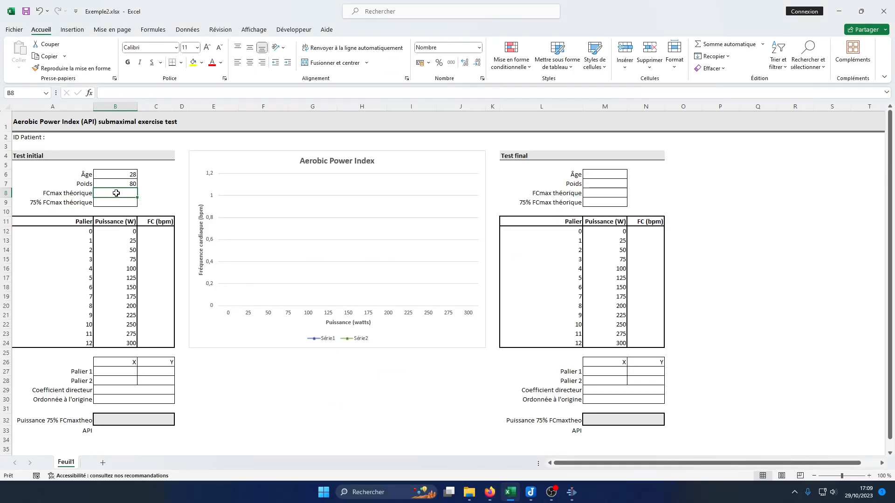
type("=192-0,007*")
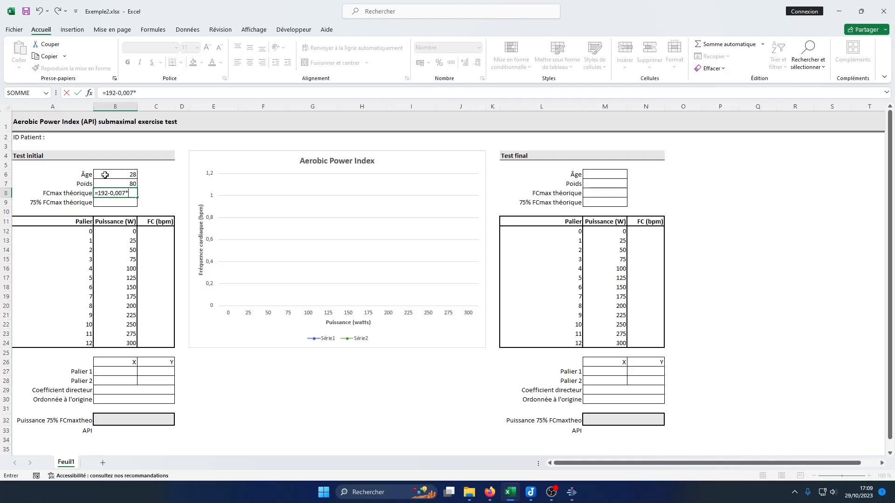
left_click(104, 175)
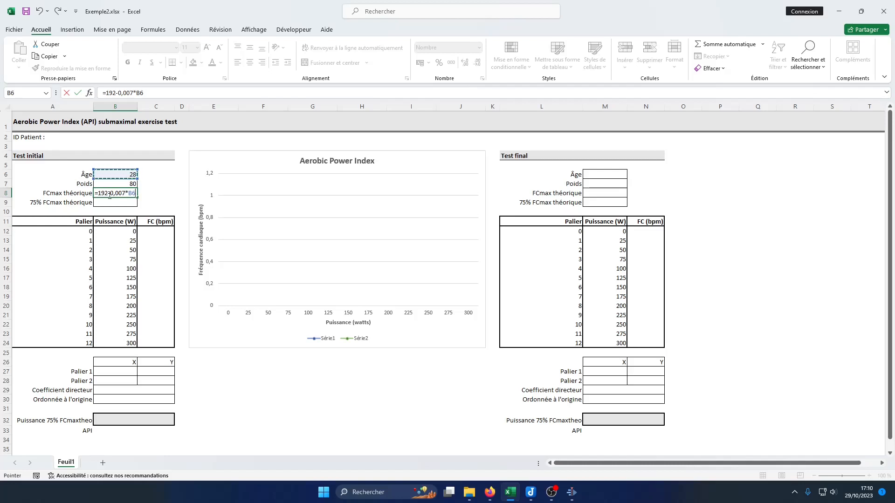
left_click(156, 92)
type("^2")
key("Return")
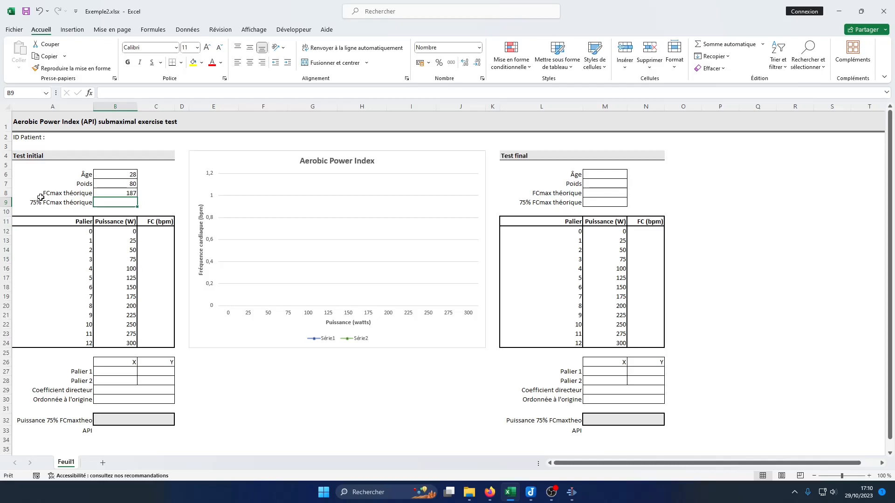
Step: Compute the initial test's 75% FCmax théorique with the formula =B8*0,75
type("=")
left_click(111, 190)
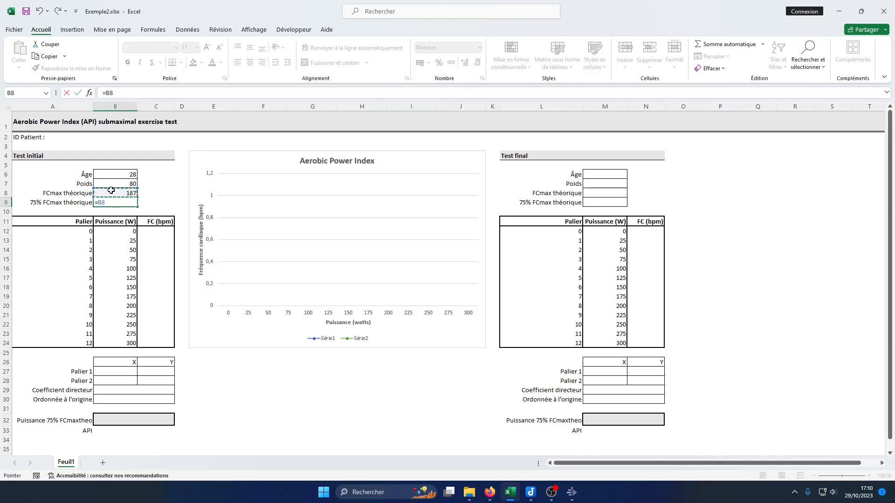
type("*0,75")
left_click(118, 201)
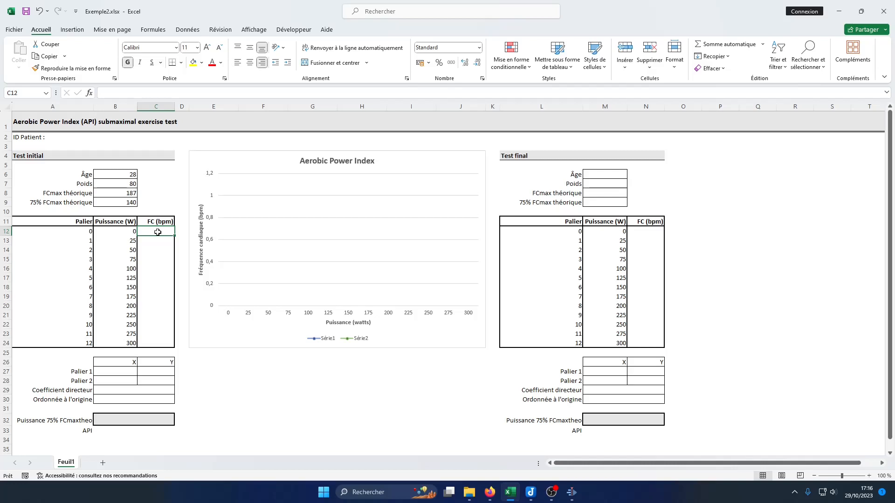
Step: Enter the initial test's heart rates for stages 0 to 5 in the FC (bpm) column: 78, 108, 116, 123, 133 and 146
type("78")
key("Return")
type("108")
key("Return")
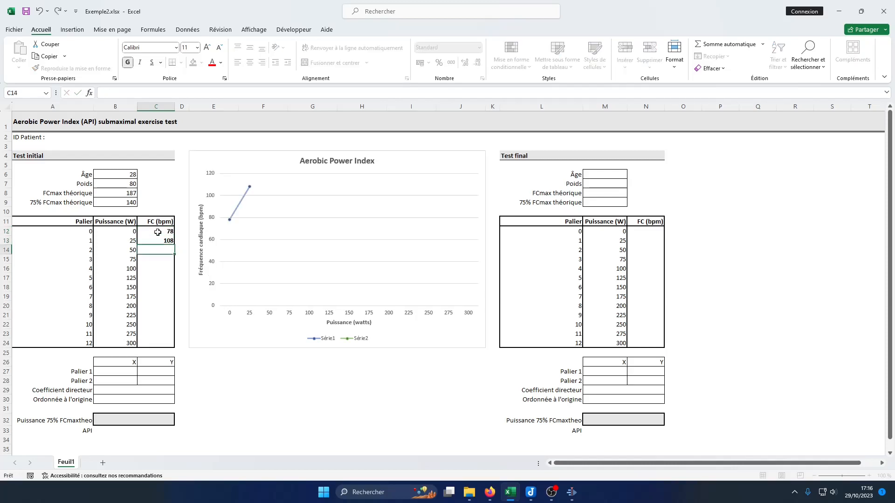
type("116")
key("Return")
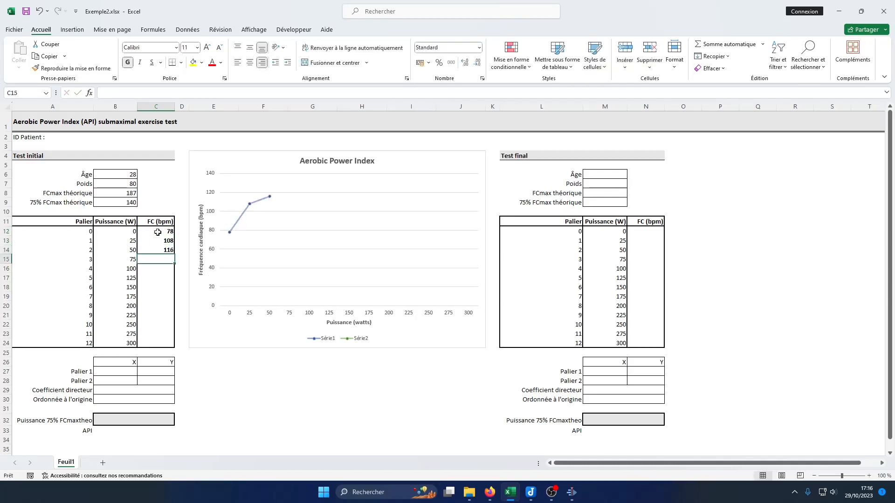
type("123")
type("133")
key("Return")
type("146")
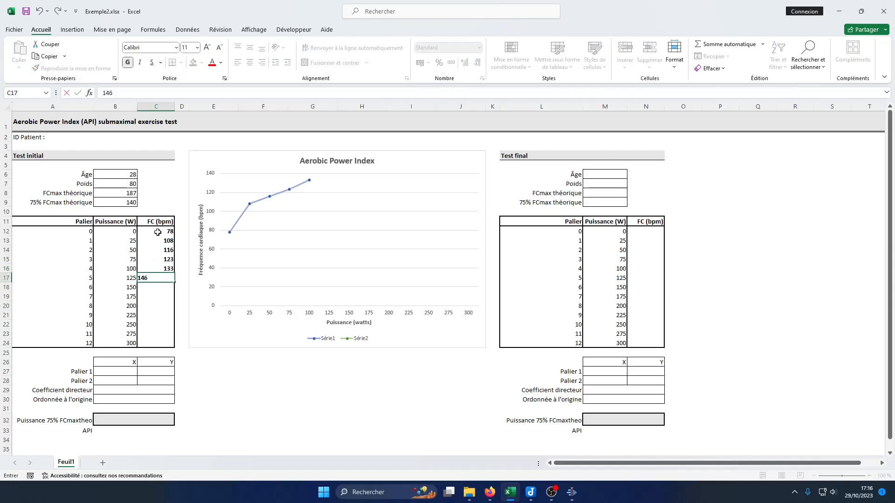
key("Return")
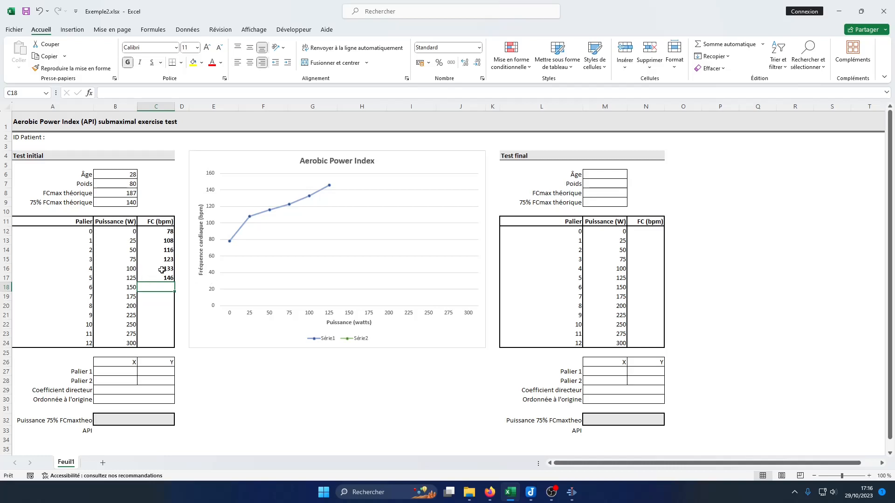
left_click(86, 275)
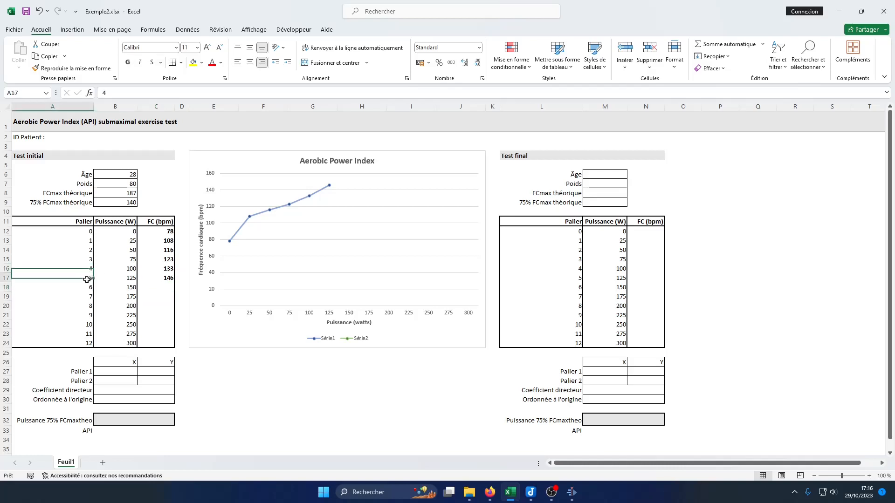
left_click(117, 278)
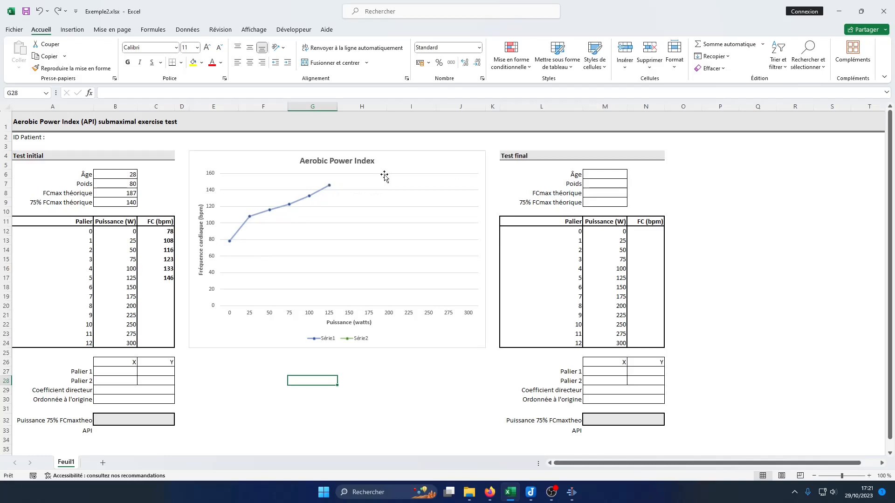
left_click(396, 165)
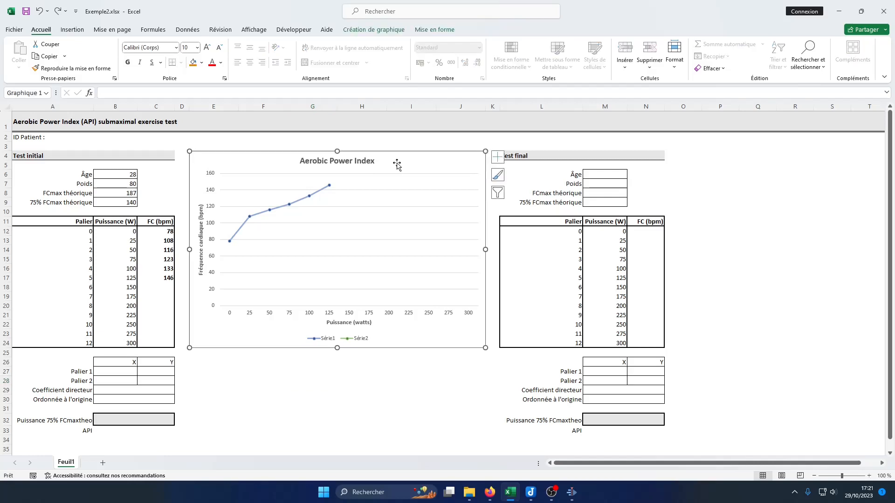
left_click(396, 31)
left_click(529, 56)
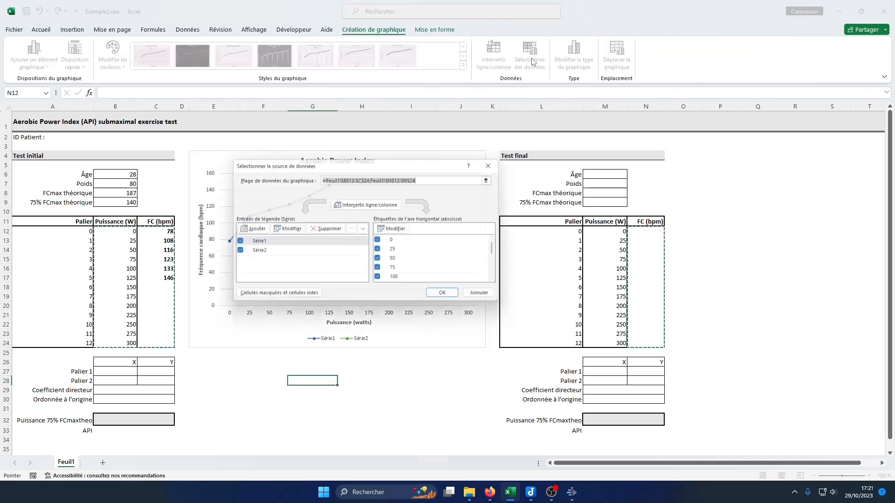
left_click(325, 230)
left_click(323, 229)
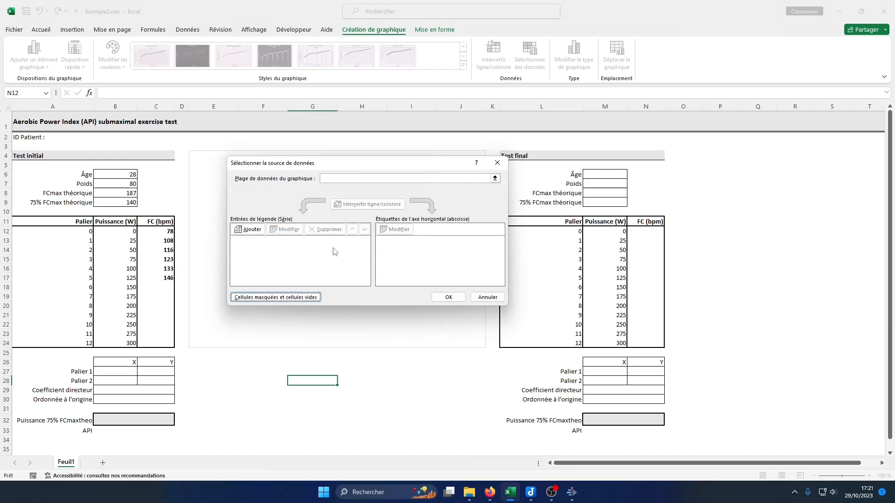
left_click(496, 164)
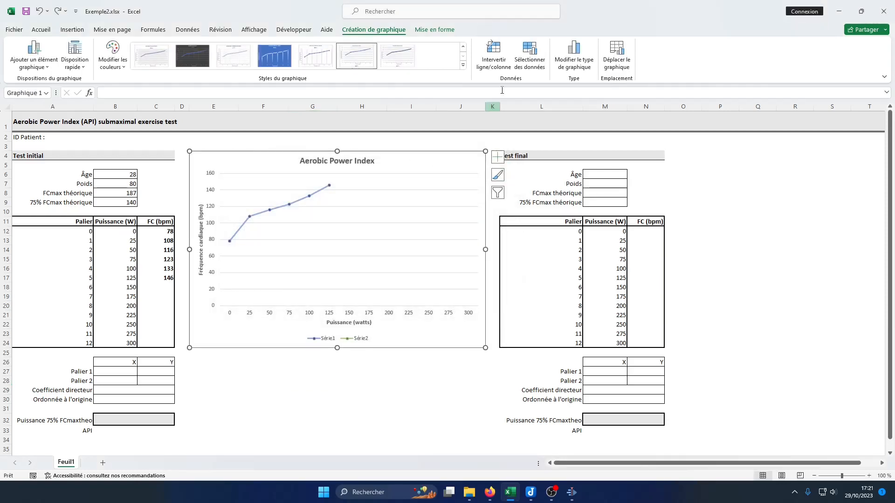
Step: Remove both series, Série1 and Série2, from the Aerobic Power Index chart's data source
left_click(529, 56)
left_click(325, 230)
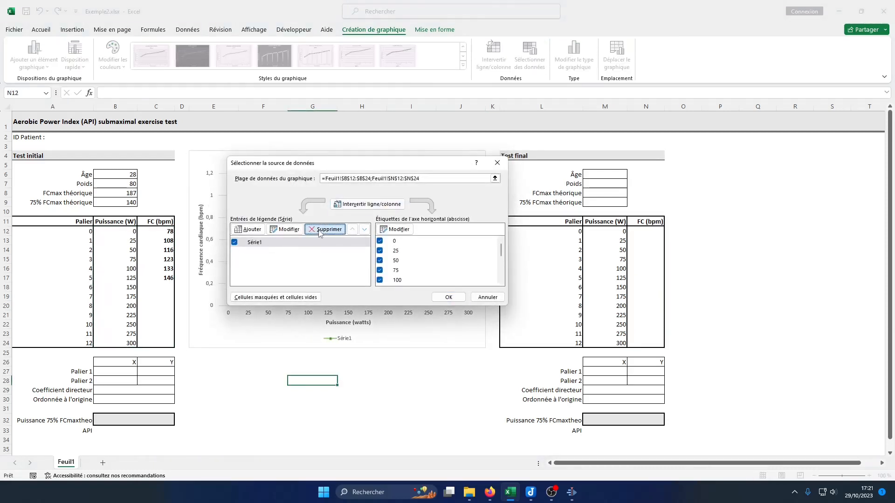
left_click(324, 229)
left_click(447, 297)
left_click(462, 419)
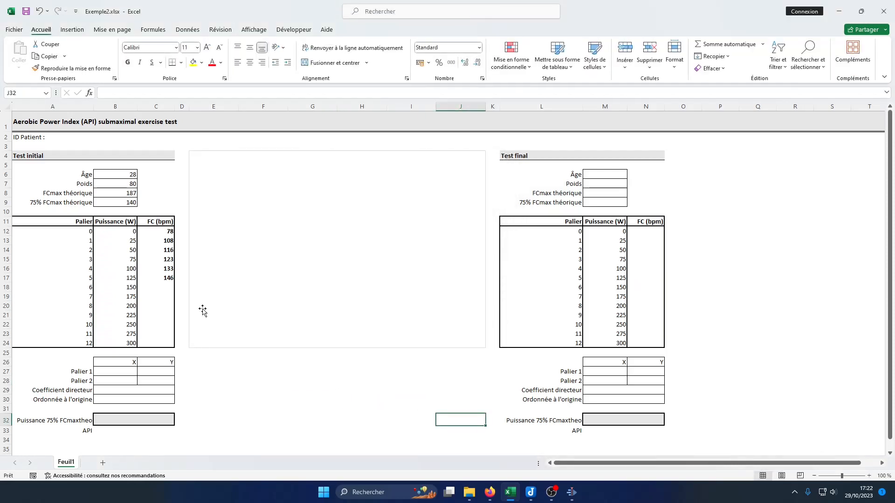
left_click(383, 172)
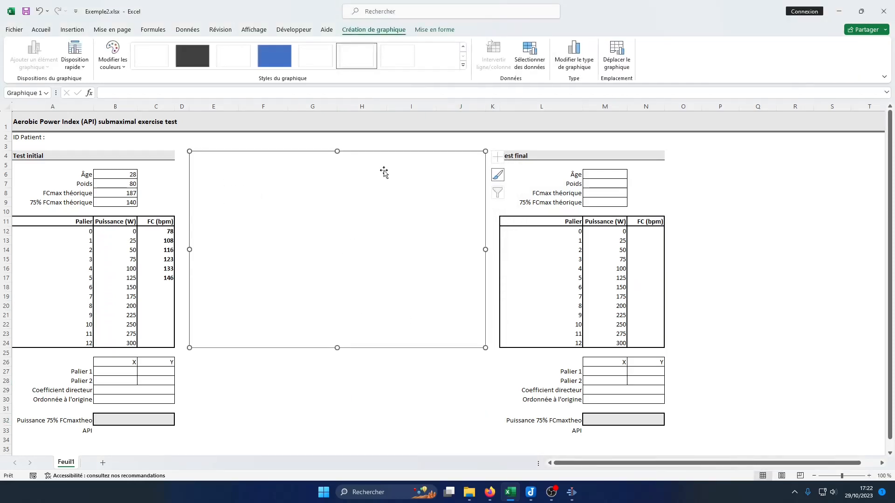
left_click(73, 29)
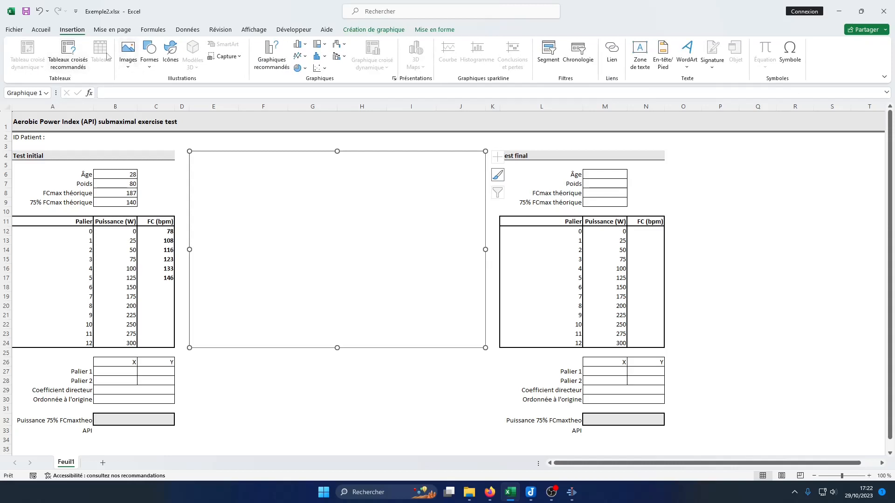
left_click(301, 56)
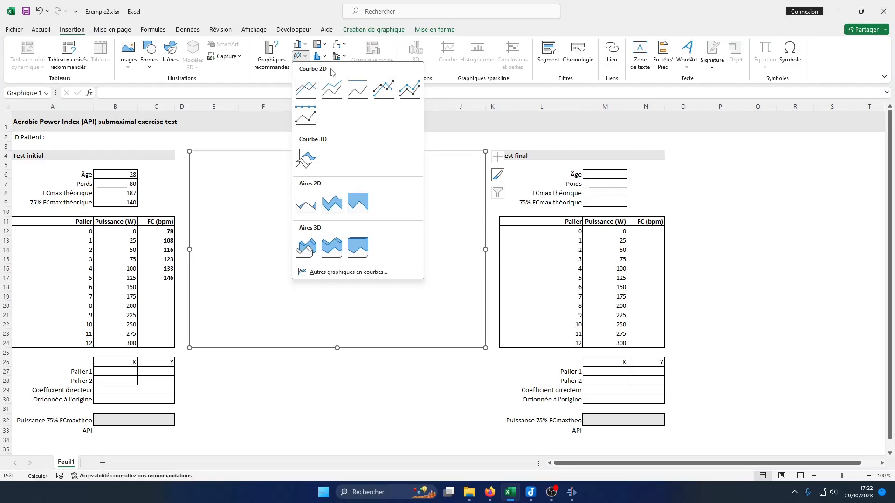
left_click(304, 57)
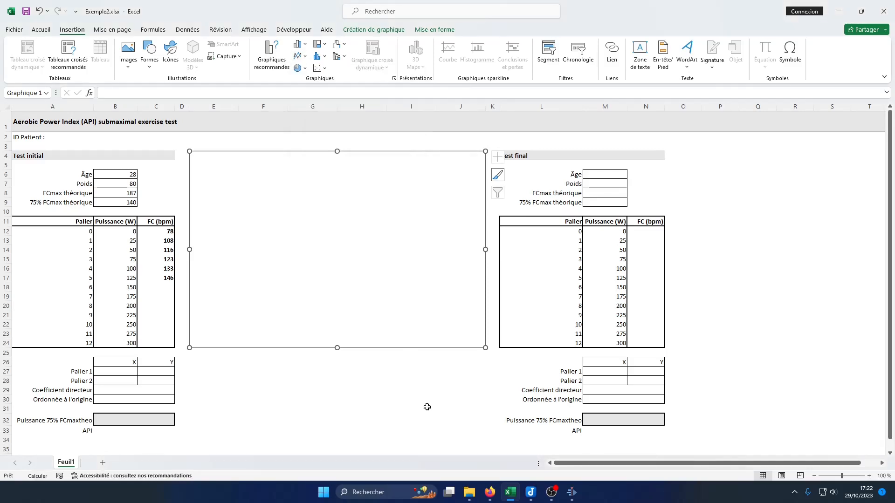
Step: Add a series named Initial to the Aerobic Power Index chart, with the initial test's heart rates C12:C24 as its values
left_click(375, 30)
left_click(530, 52)
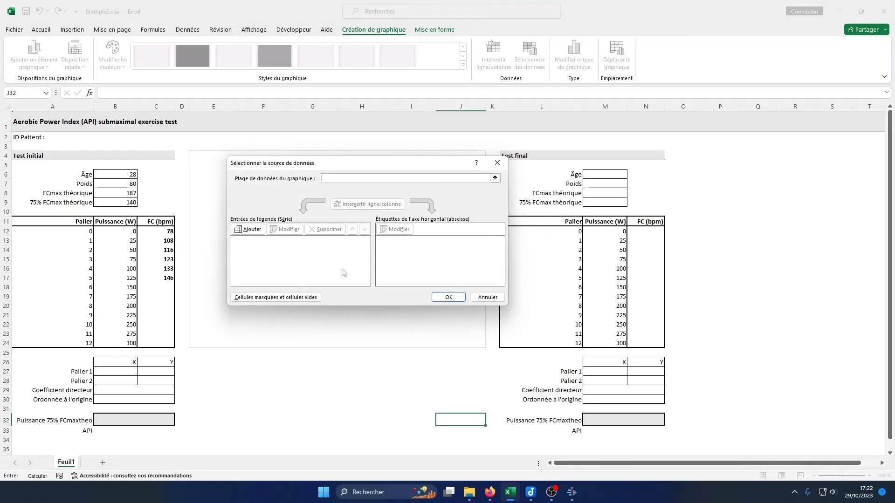
left_click(250, 230)
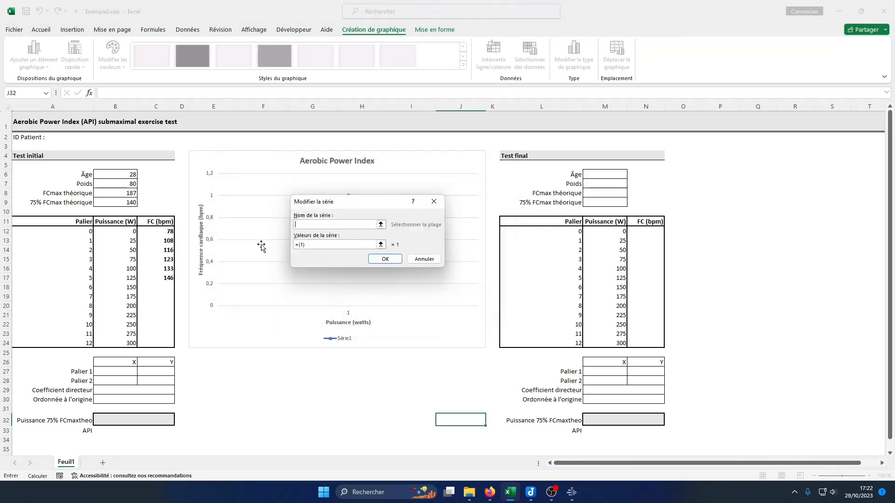
left_click(304, 225)
left_click(381, 244)
left_click_drag(151, 232, 159, 343)
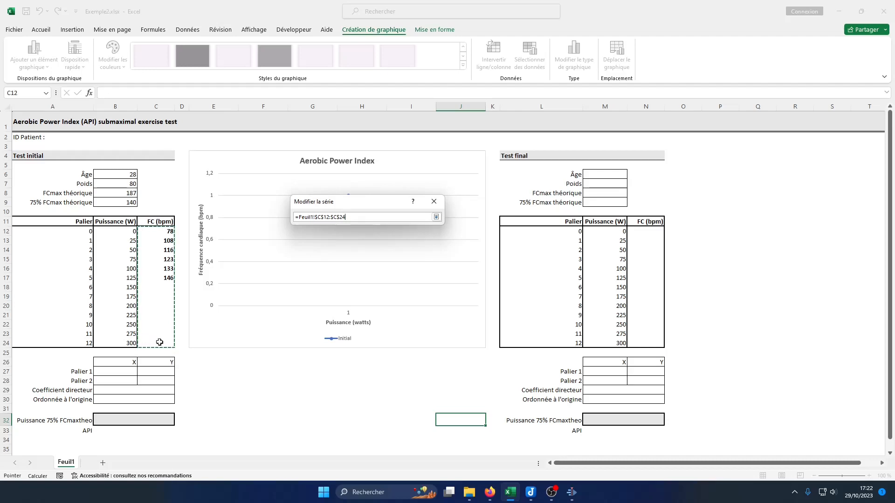
key("Return")
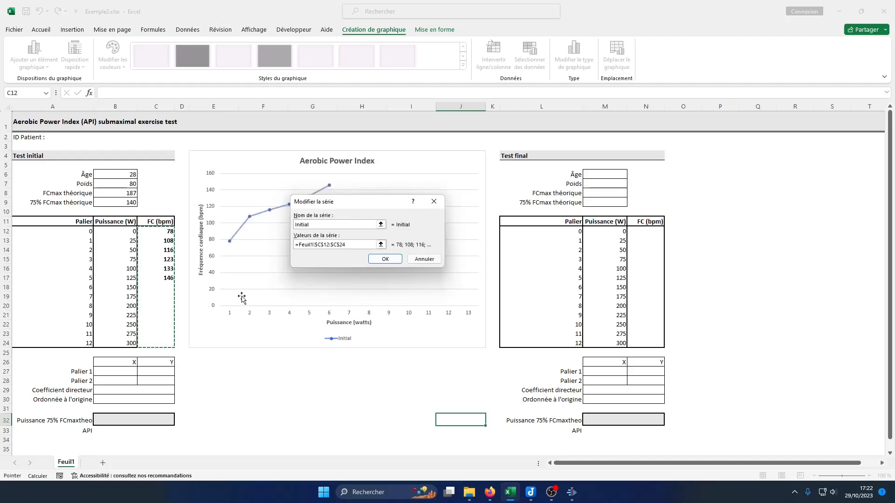
left_click(385, 260)
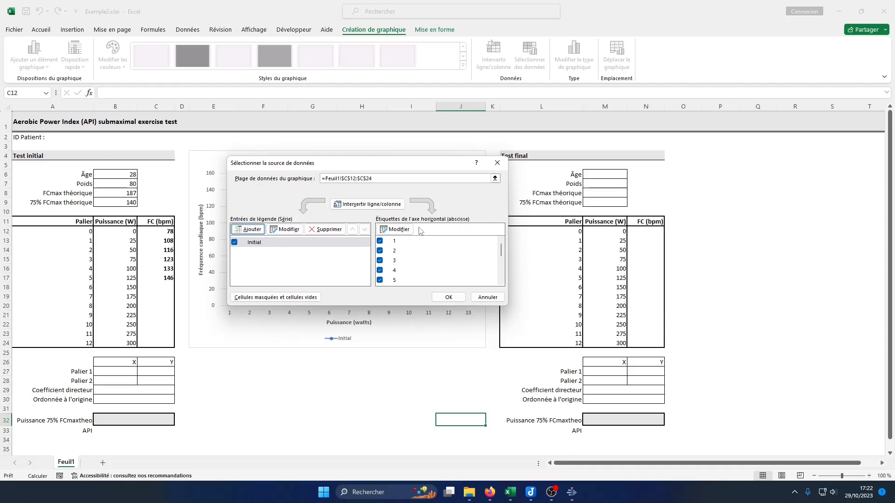
Step: Use the initial test's power values B12:B24 as the chart's horizontal axis labels and apply the data source changes
left_click(396, 229)
left_click(380, 235)
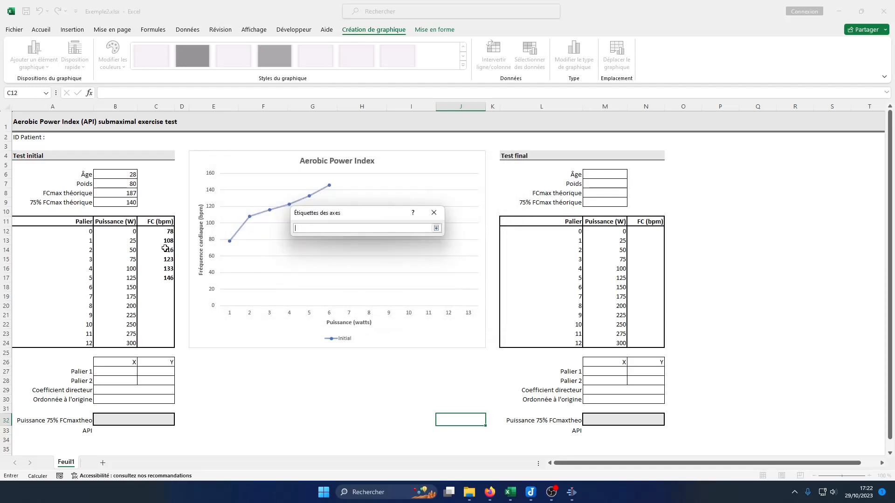
left_click_drag(127, 233, 122, 344)
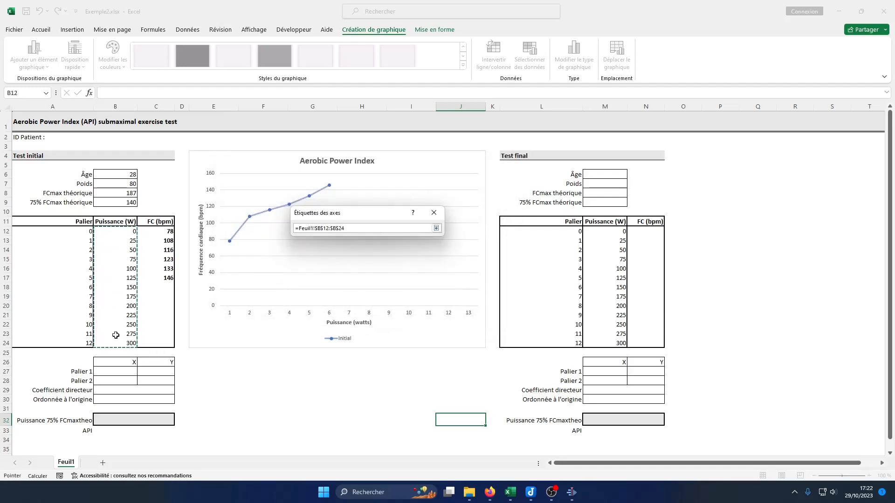
key("Return")
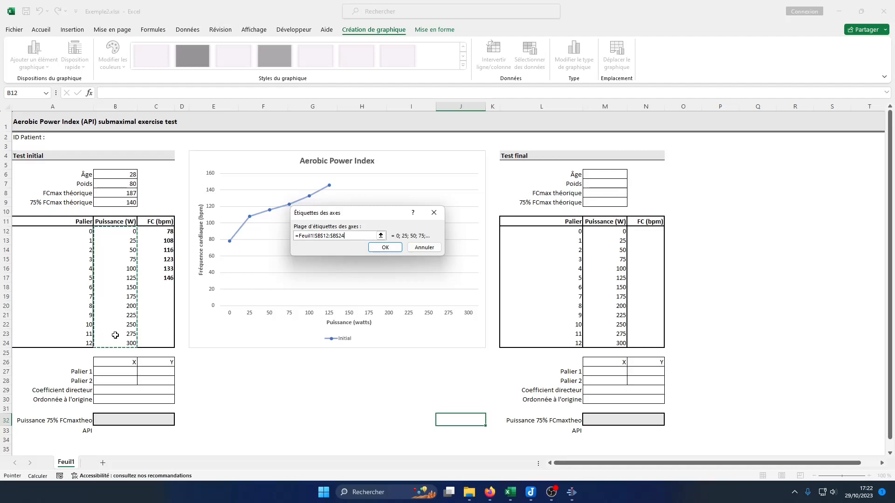
left_click(386, 247)
left_click(450, 296)
left_click(368, 379)
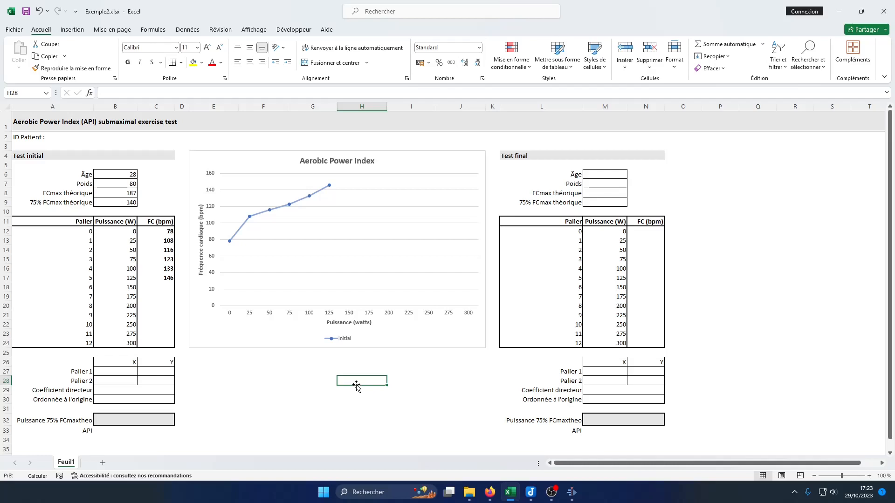
Step: Examine the initial test's 75% FCmax théorique, its empty power calculation cells, and the power and heart rate readings of stages 4 and 5
left_click(290, 359)
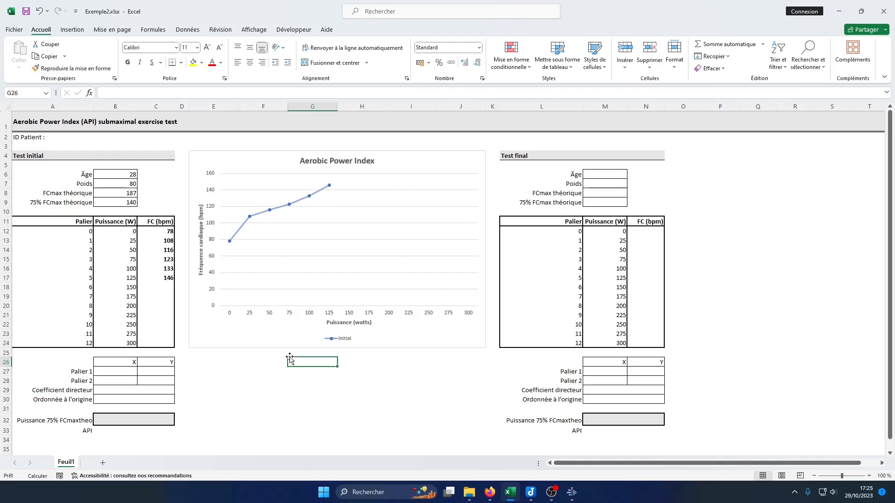
left_click(111, 202)
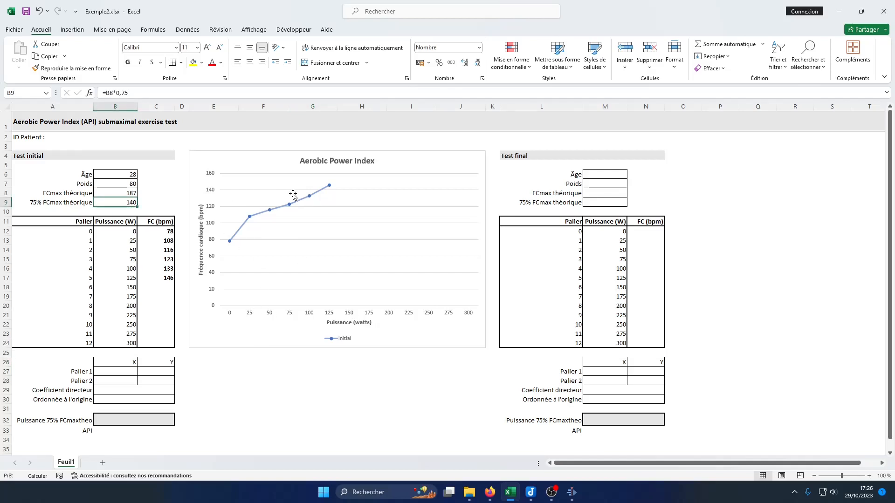
mouse_move(321, 195)
left_click(50, 422)
left_click(110, 420)
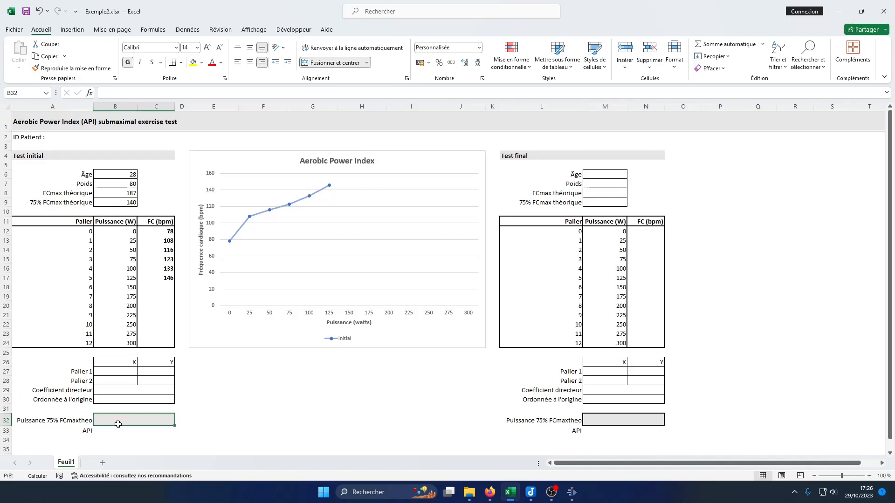
left_click(77, 393)
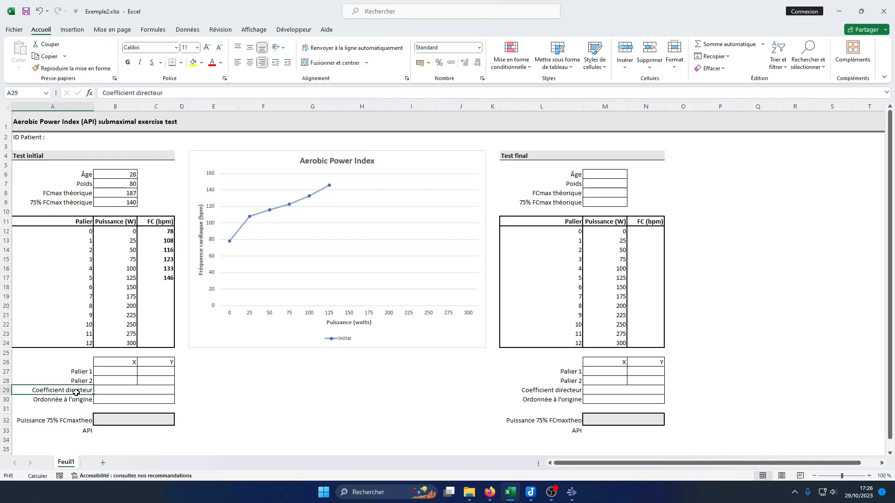
left_click(77, 400)
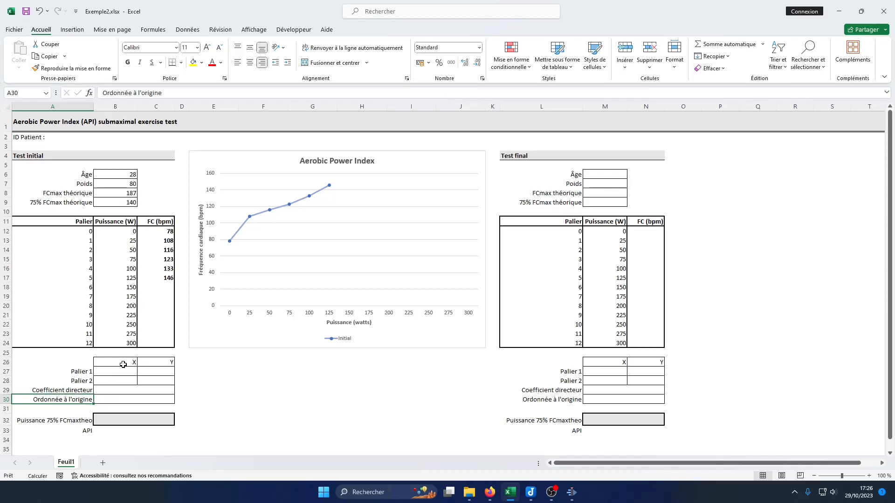
mouse_move(120, 371)
left_mouse_down()
mouse_move(156, 378)
mouse_move(124, 376)
left_mouse_up()
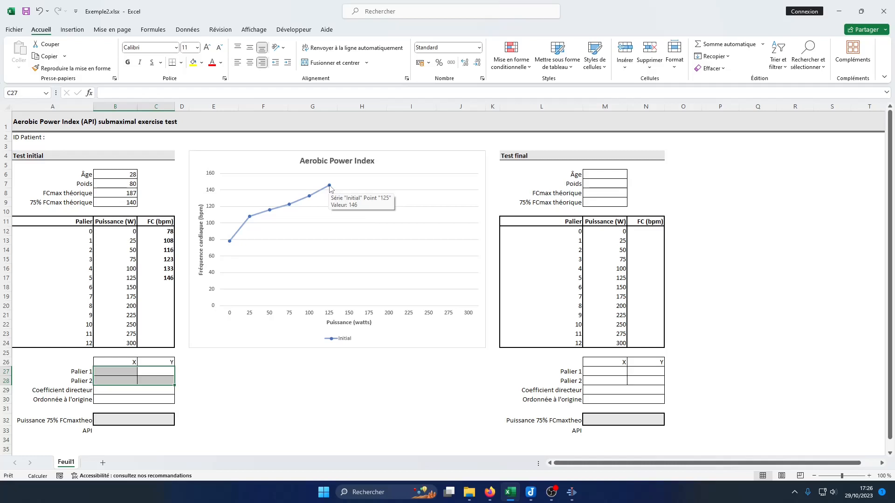
left_click(121, 279)
left_click(161, 278)
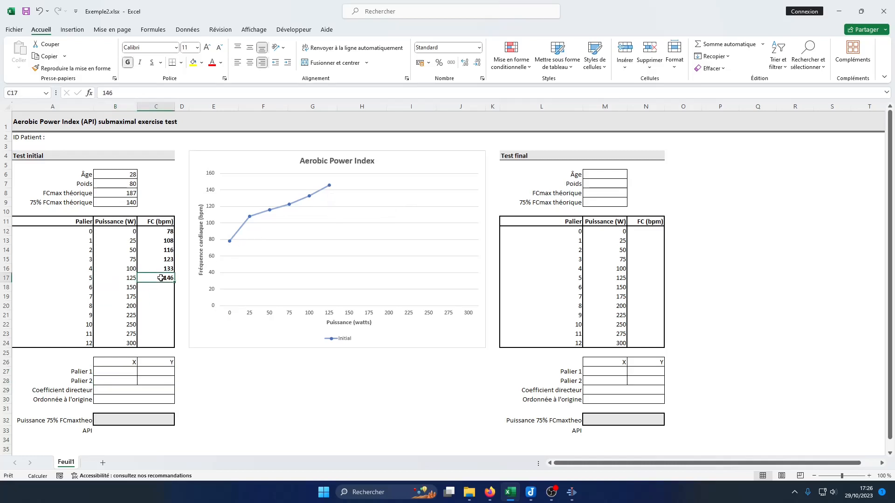
left_click(127, 269)
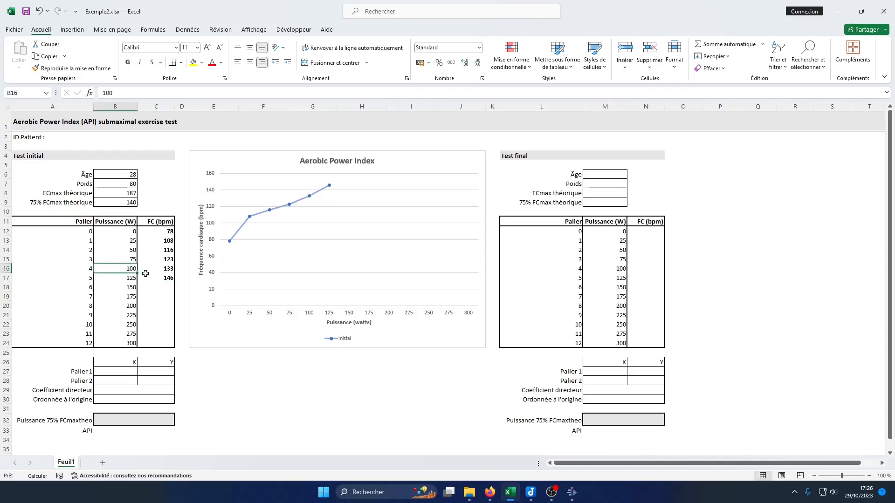
left_click(164, 269)
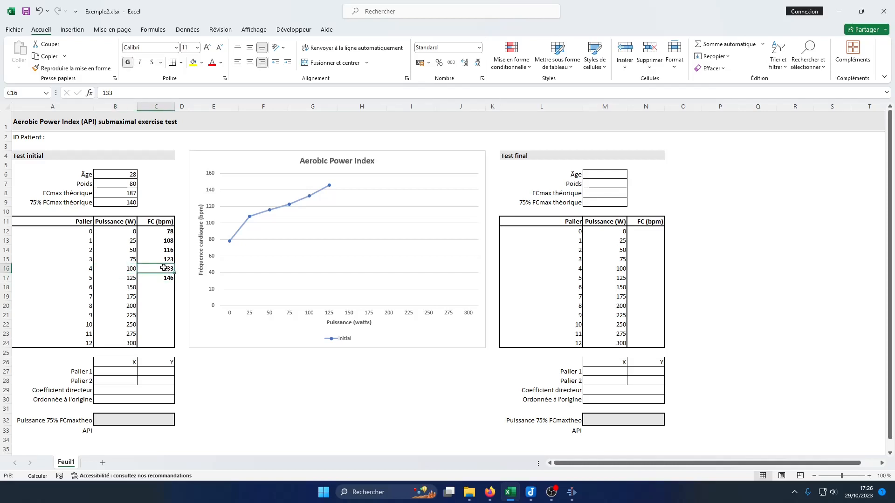
left_click(111, 363)
left_click(161, 364)
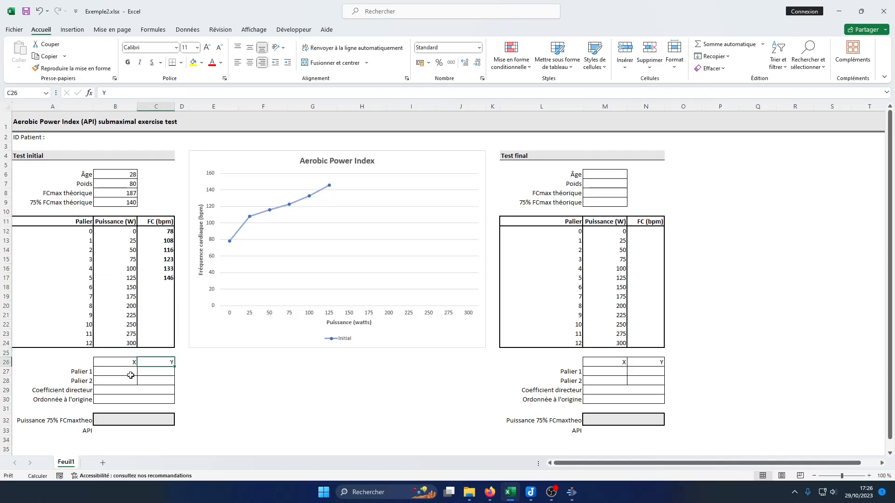
Step: Copy the power and heart rate of stages 4 and 5 as values into the initial test's Palier 1 and Palier 2 X/Y cells
left_click(79, 374)
left_click_drag(110, 269, 155, 276)
left_click(78, 382)
key("ctrl+c")
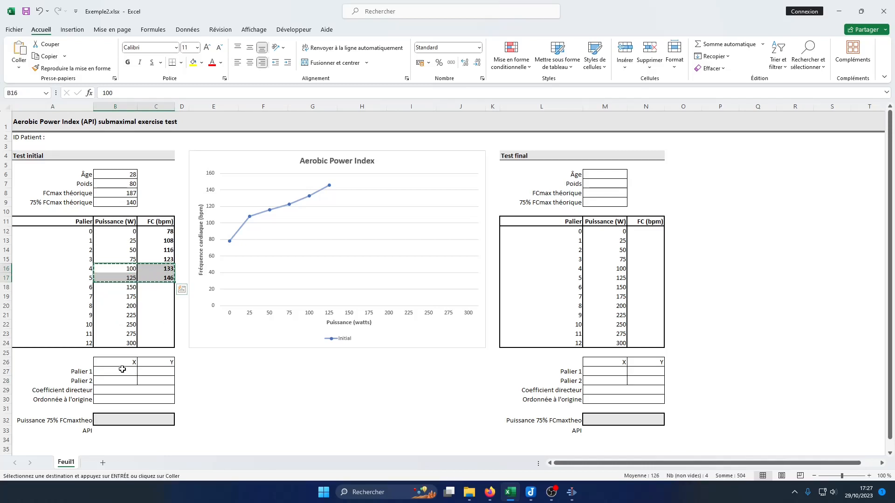
left_click_drag(121, 369, 156, 381)
right_click(155, 382)
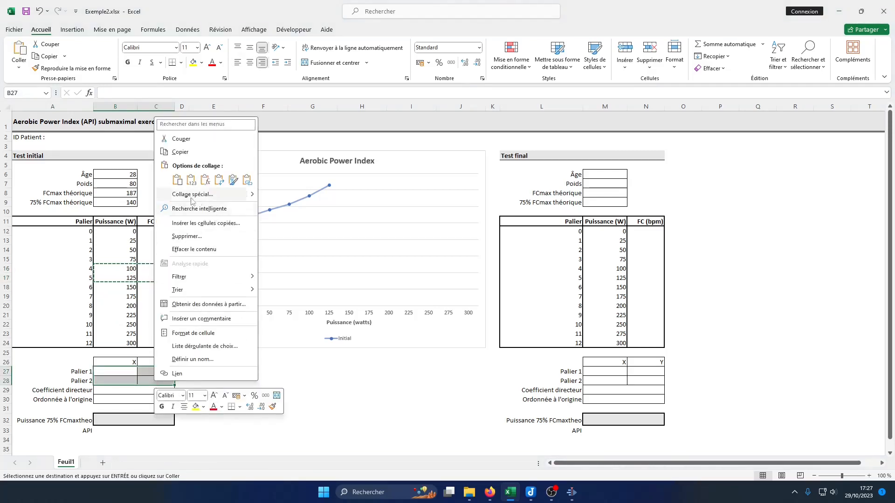
left_click(193, 183)
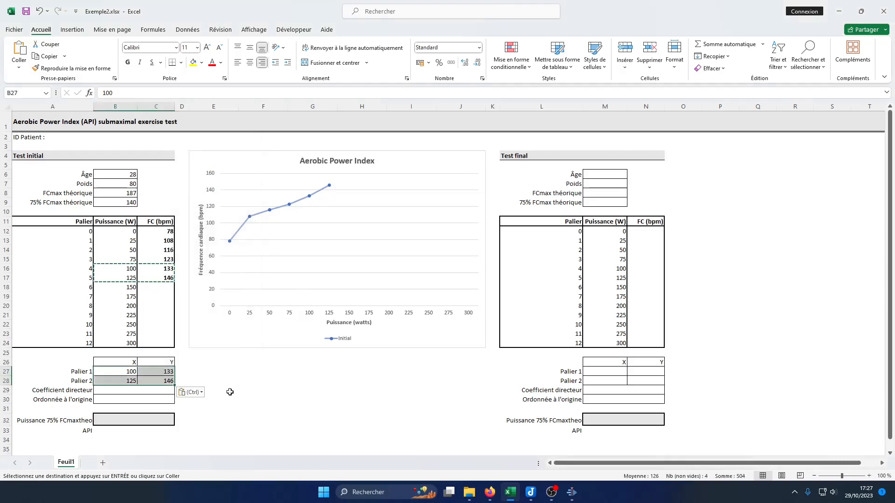
left_click(251, 399)
left_click(121, 378)
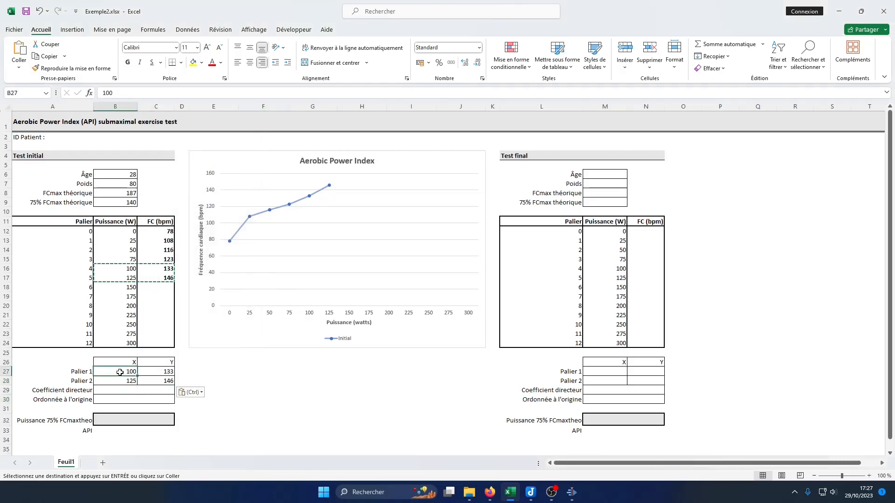
left_click(157, 373)
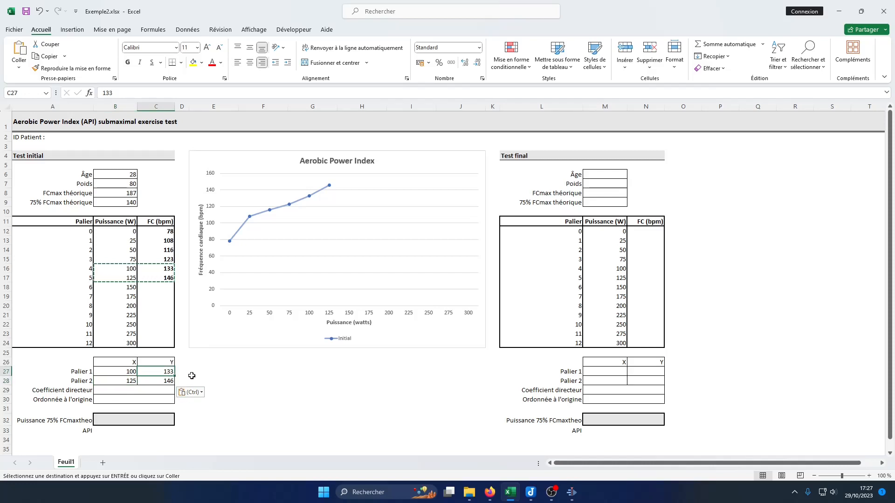
left_click(162, 380)
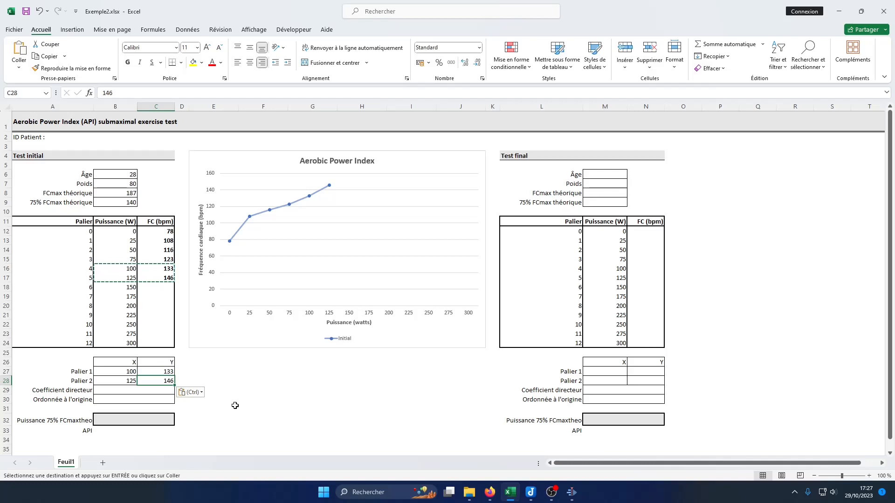
left_click(240, 376)
Step: Switch to the browser and examine the API submaximal exercise test article's equation for the line's coefficient directeur m
left_click(89, 391)
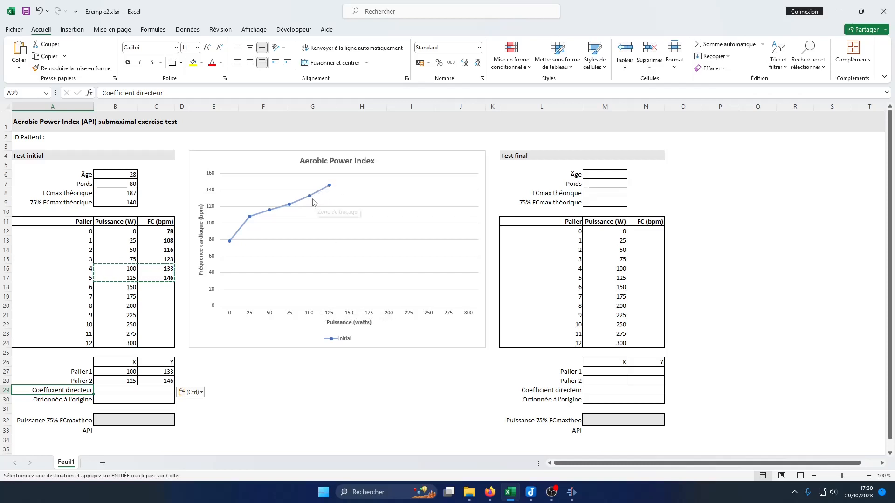
mouse_move(312, 203)
left_click(121, 390)
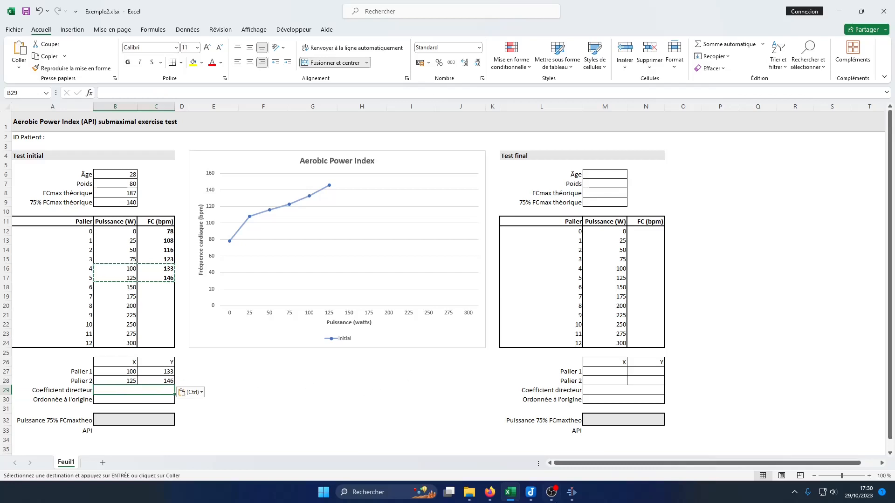
left_click(487, 493)
key("ctrl+Tab")
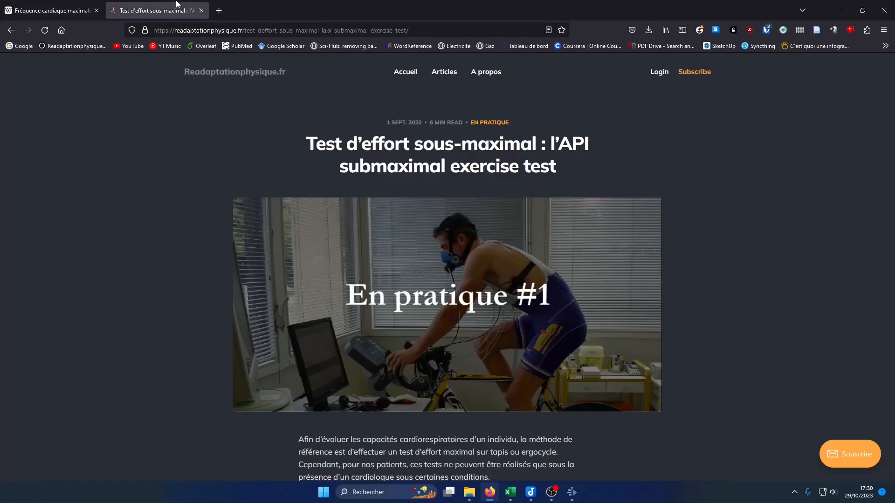
scroll(555, 304, "down", 20)
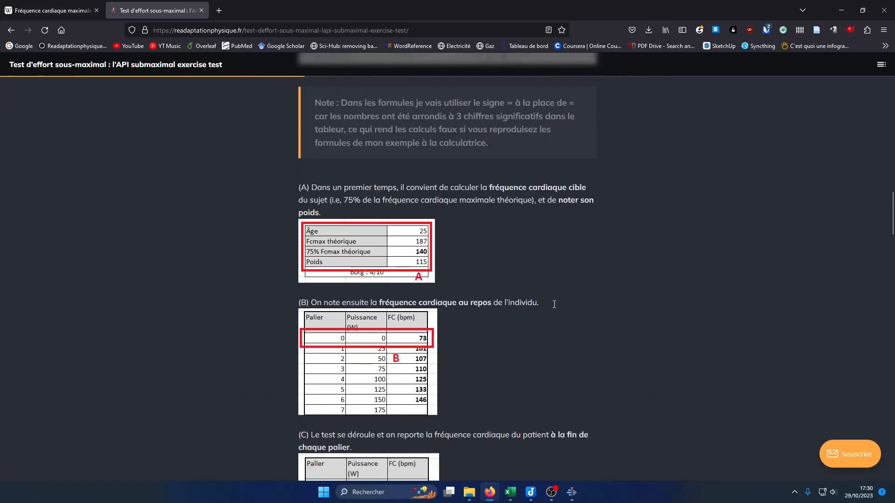
scroll(554, 305, "down", 10)
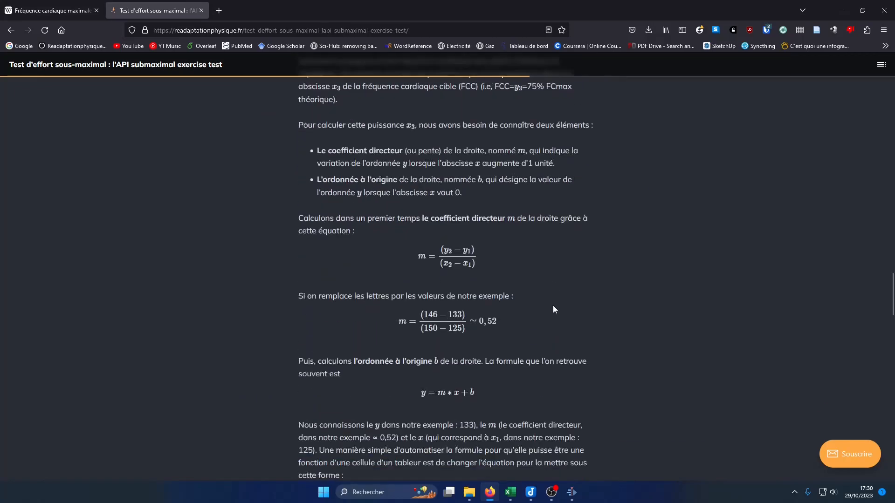
left_click_drag(423, 189, 519, 191)
left_click(520, 192)
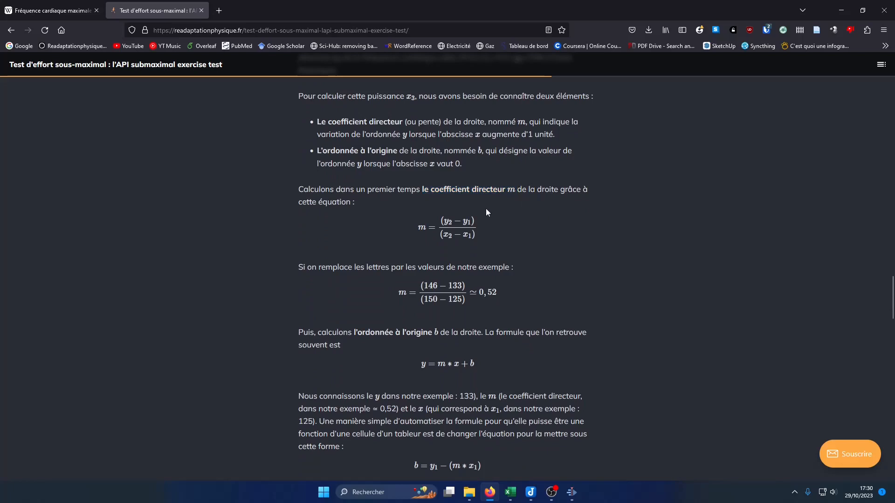
scroll(486, 213, "down", 1)
left_click_drag(443, 174, 474, 177)
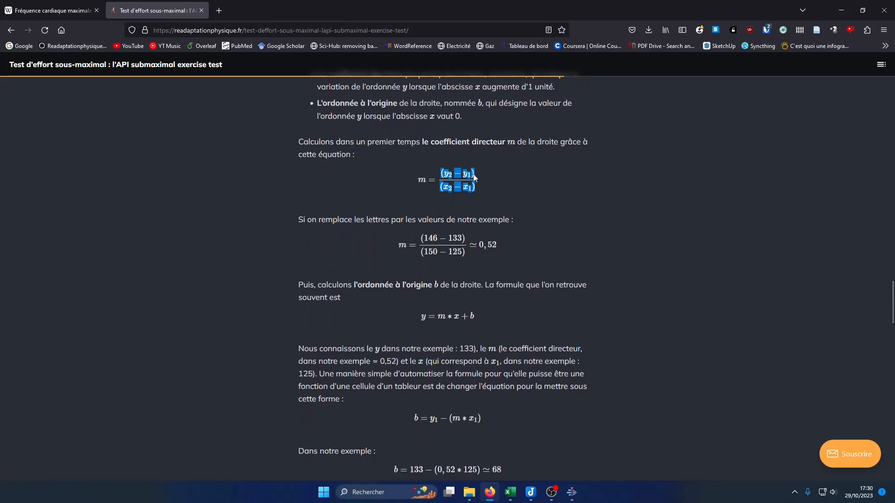
left_click(475, 188)
Step: Back in Excel, calculate the initial test's Coefficient directeur in B29 with the formula =(C28-C27)/(B28-B27)
left_click(510, 493)
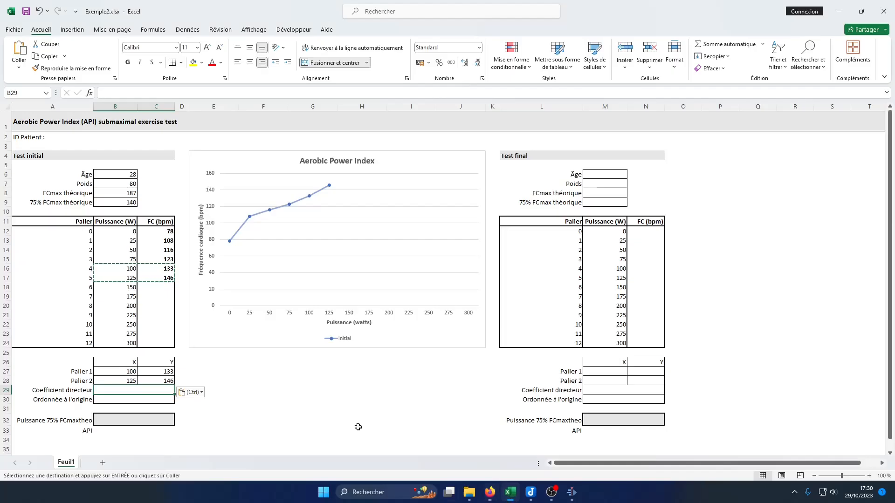
double_click(129, 391)
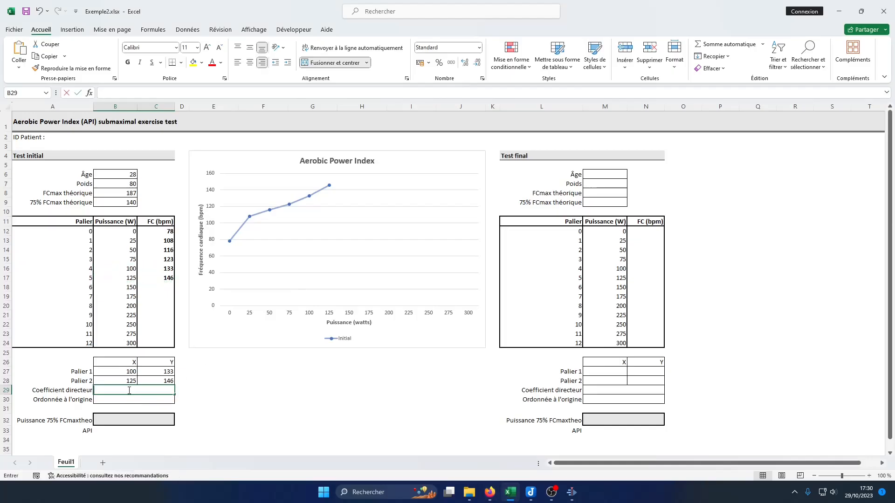
type("=")
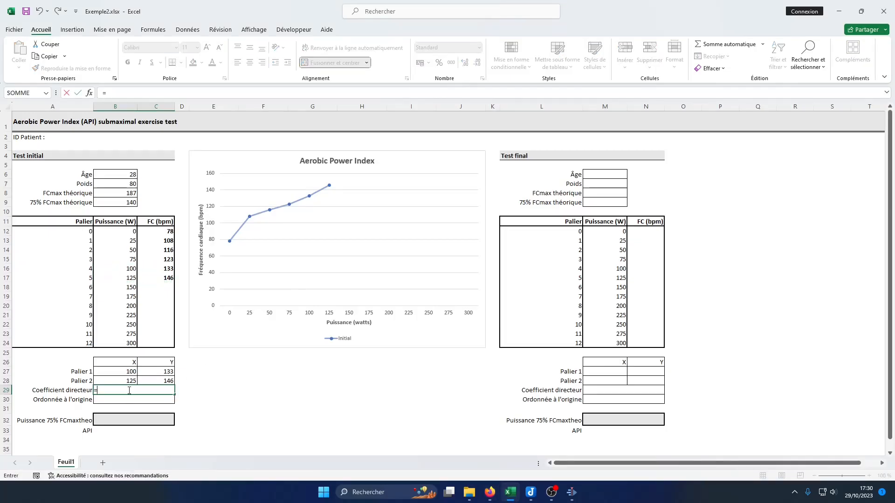
type("(")
left_click(154, 382)
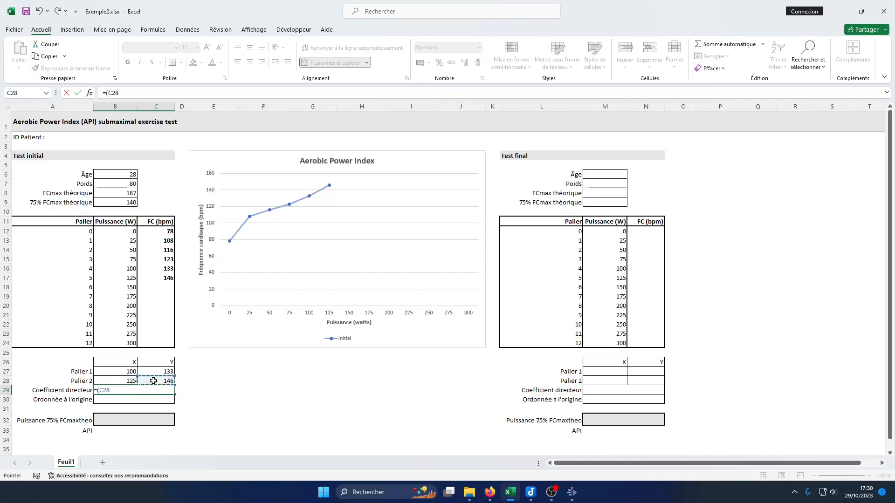
type("-")
left_click(155, 371)
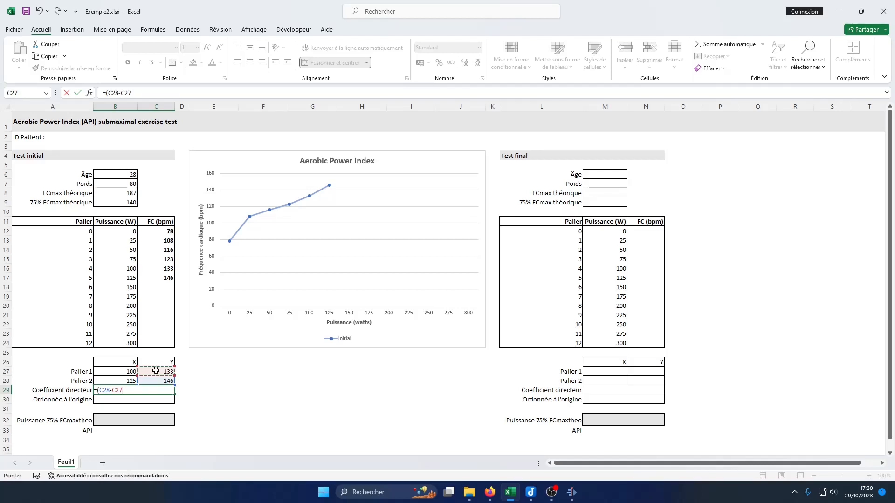
type(")/(")
left_click(117, 380)
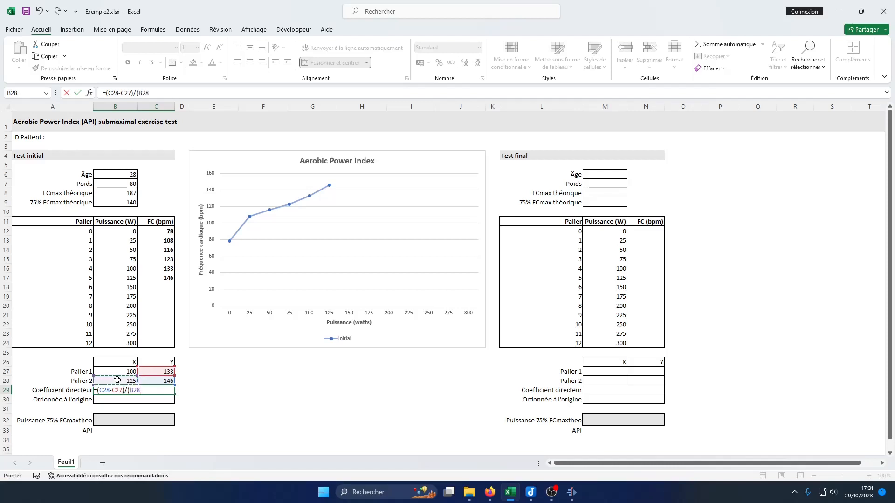
type("-")
left_click(117, 373)
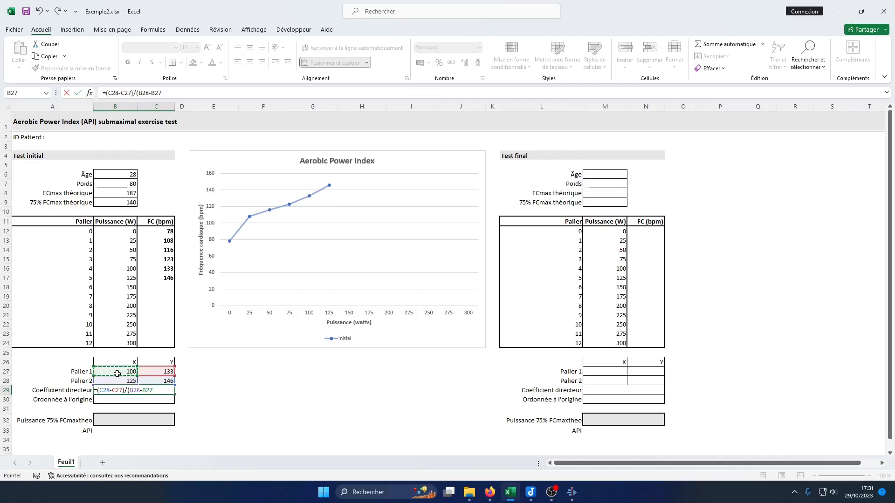
type(")")
key("Return")
left_click(136, 391)
Step: Switch to the browser article and examine the line equation and its rearranged form for the ordonnée à l'origine b
left_click(145, 399)
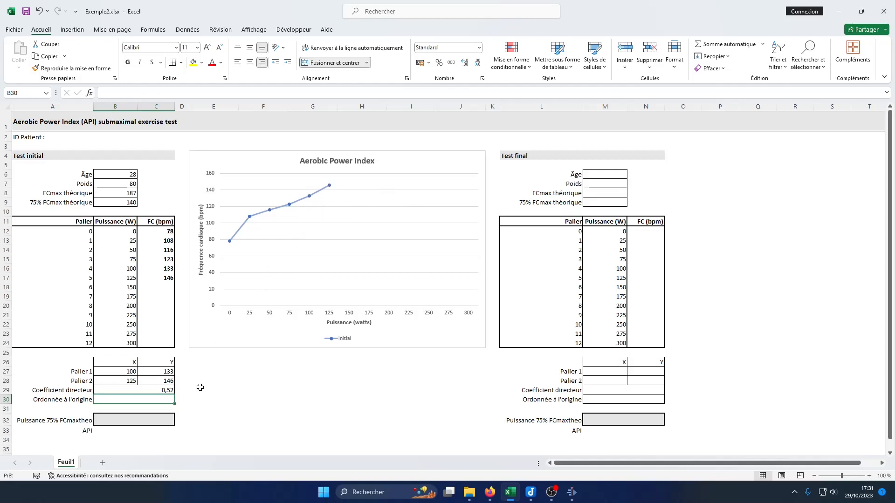
key("Left")
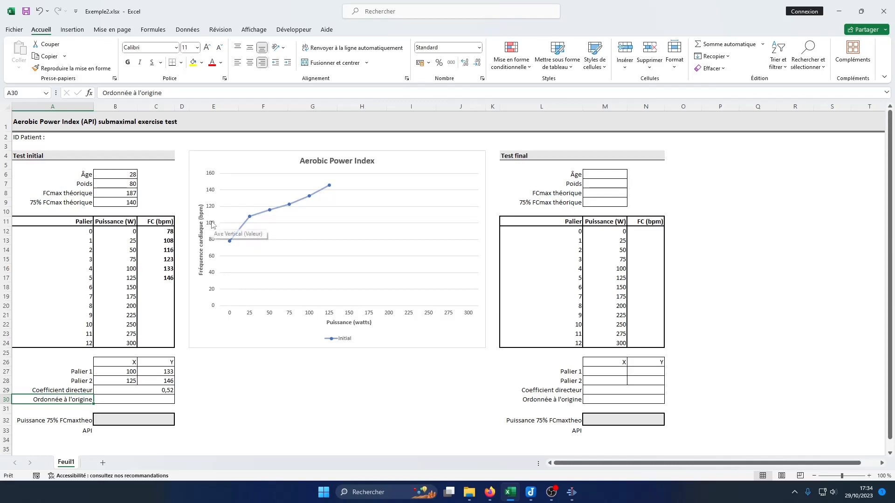
left_click(490, 492)
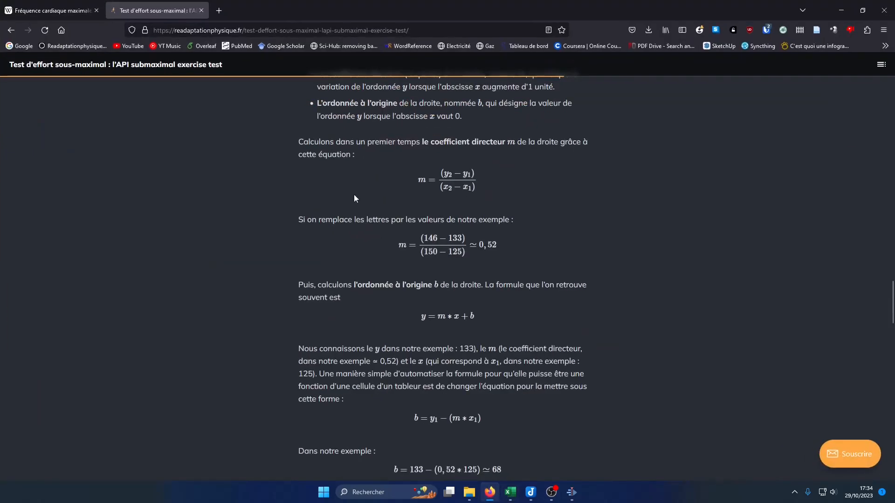
scroll(353, 198, "down", 3)
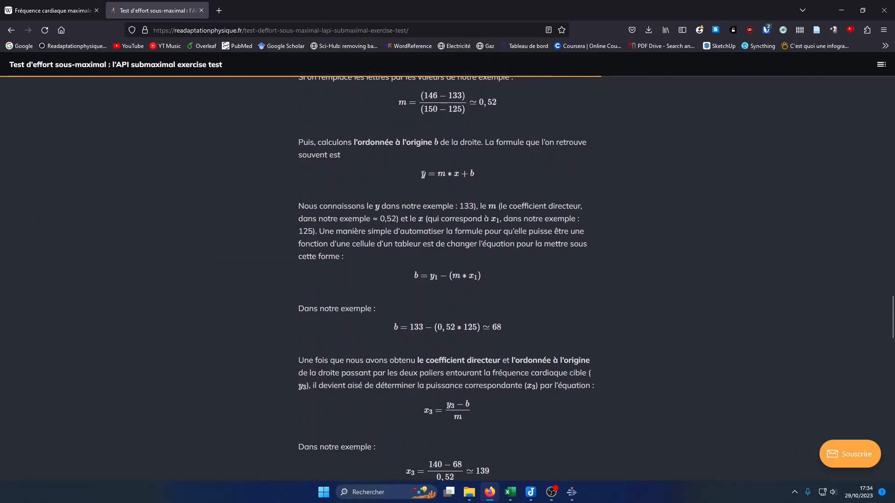
left_click(420, 185)
left_click_drag(439, 174, 448, 174)
double_click(450, 174)
left_click(471, 174)
scroll(475, 175, "down", 2)
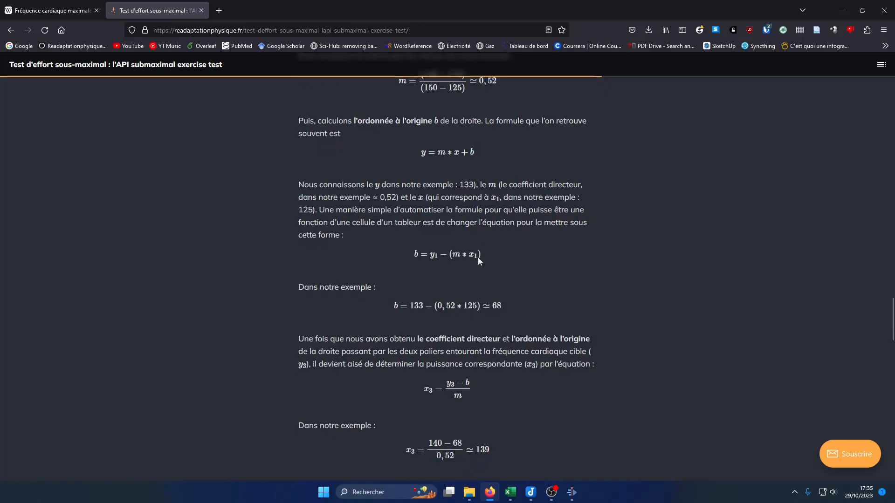
left_click_drag(414, 226, 468, 230)
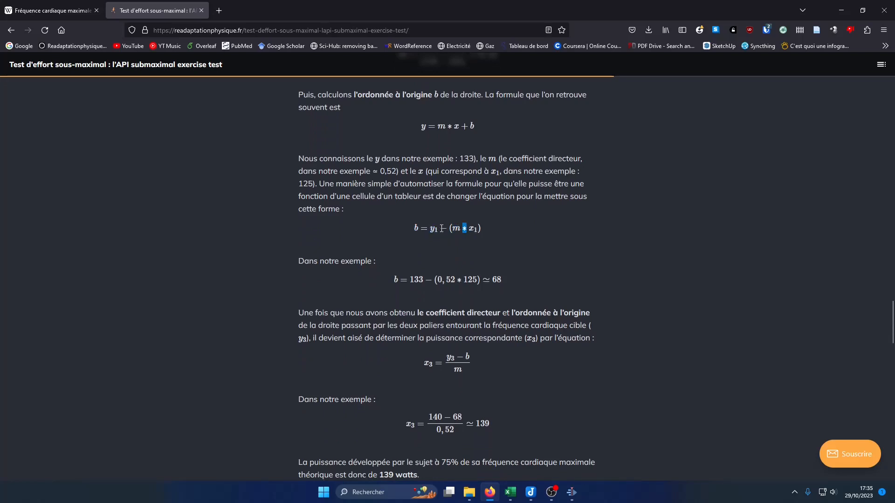
left_click_drag(437, 228, 470, 228)
Step: Return to Excel and calculate the initial test's Ordonnée à l'origine in B30 with the formula =C27-(B29*B27)
left_click(510, 492)
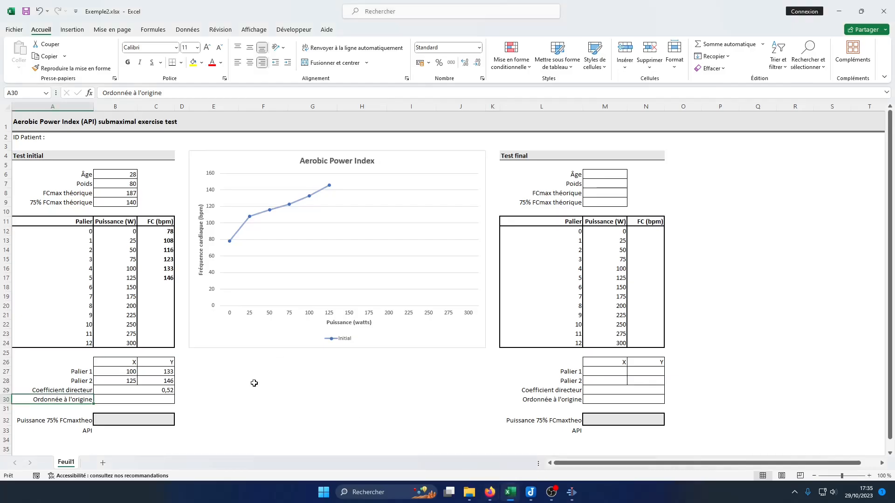
double_click(139, 399)
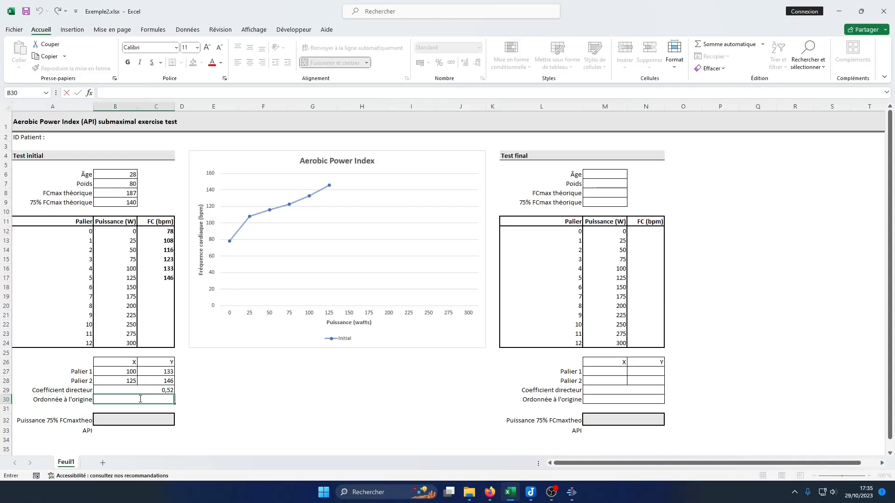
type("=")
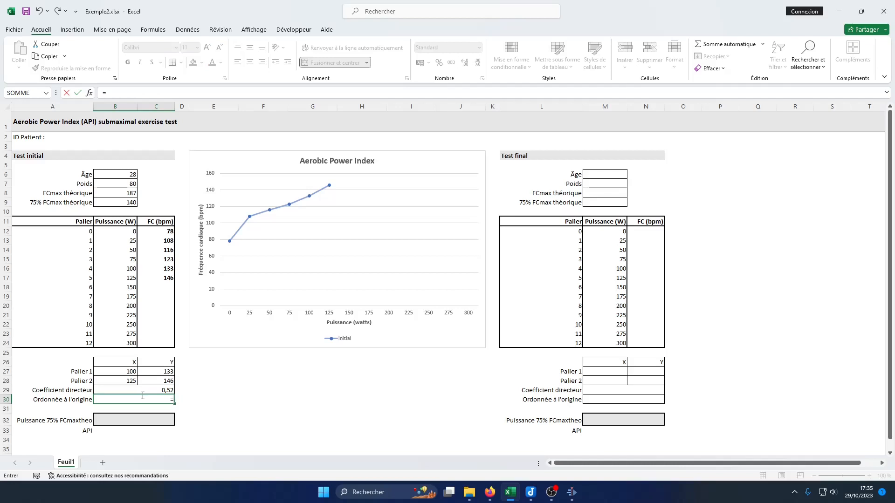
left_click(158, 372)
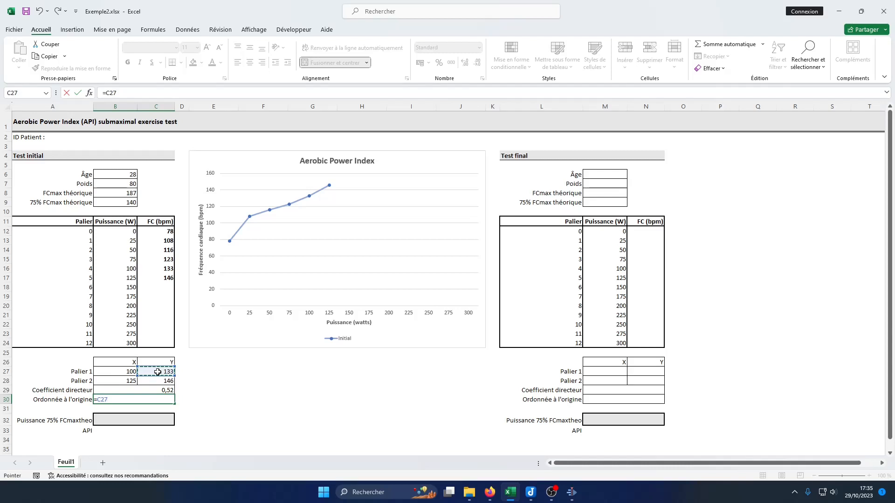
type("-(")
left_click(156, 388)
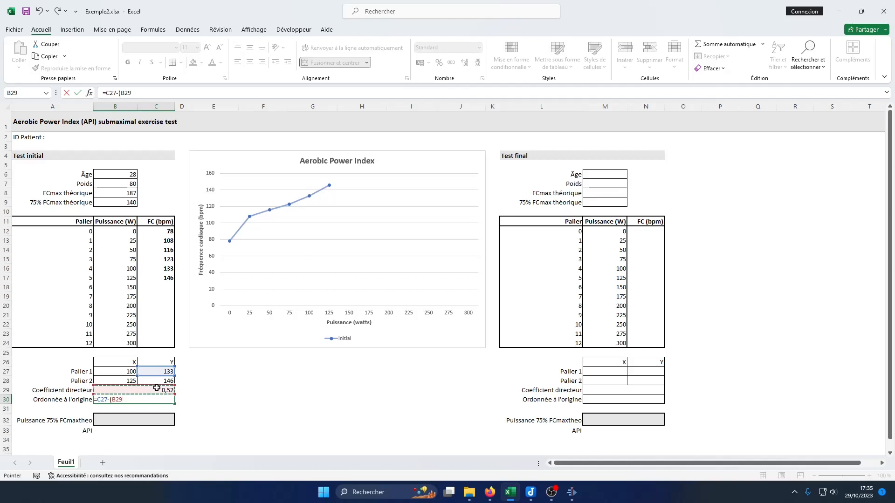
type("*")
left_click(124, 373)
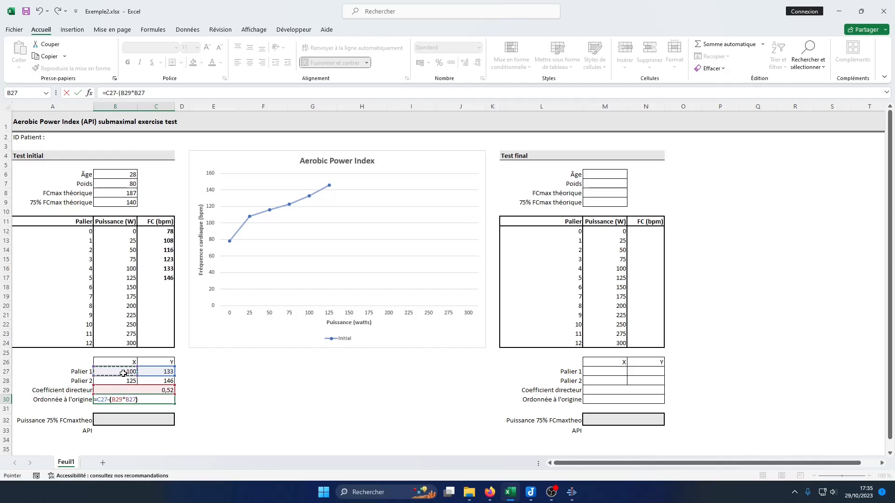
key("Return")
left_click(134, 399)
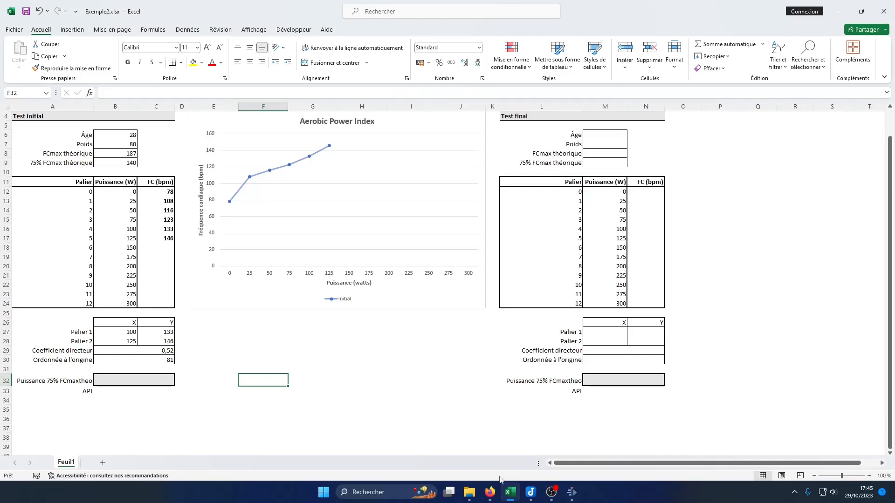
Step: Switch to the browser article and examine the terms of the equation for x3, the power at the target heart rate
left_click(489, 492)
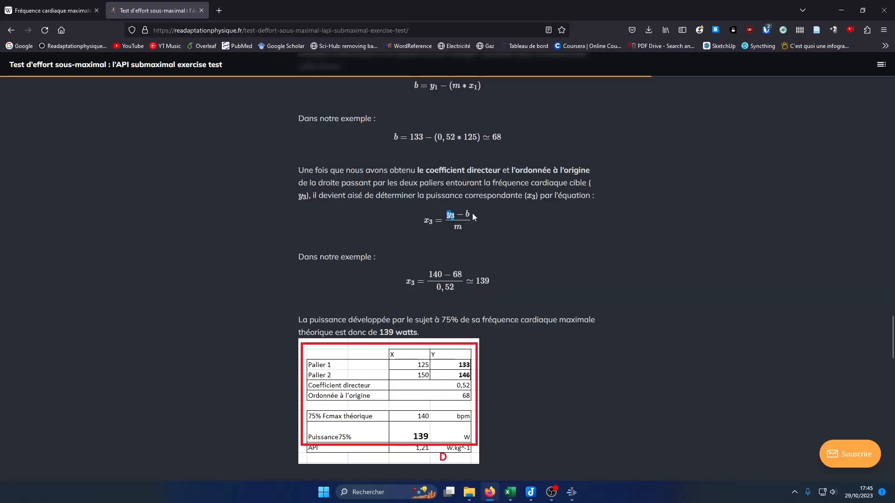
double_click(426, 221)
double_click(450, 216)
left_click_drag(461, 226, 451, 228)
Step: Return to Excel and calculate the initial test's Puissance 75% FCmaxtheo in B32 with the formula =(B9-B30)/B29
left_click(505, 496)
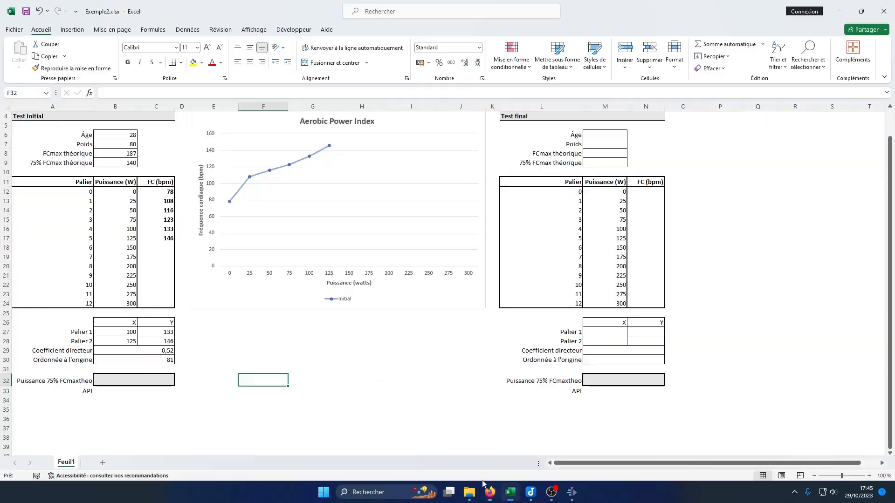
left_click(145, 379)
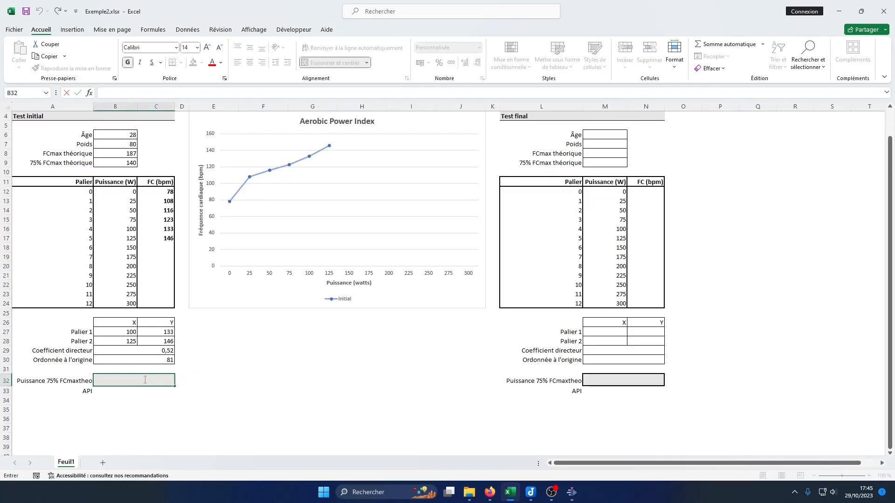
type("=")
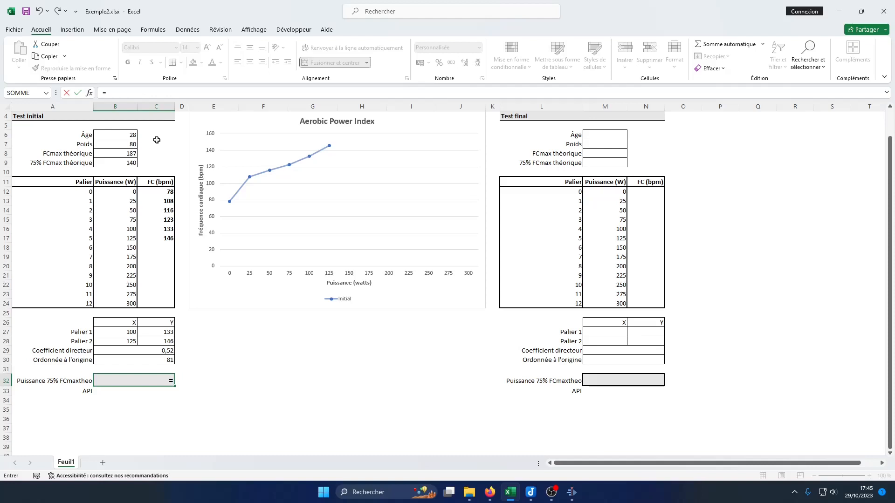
left_click(160, 93)
left_click(111, 161)
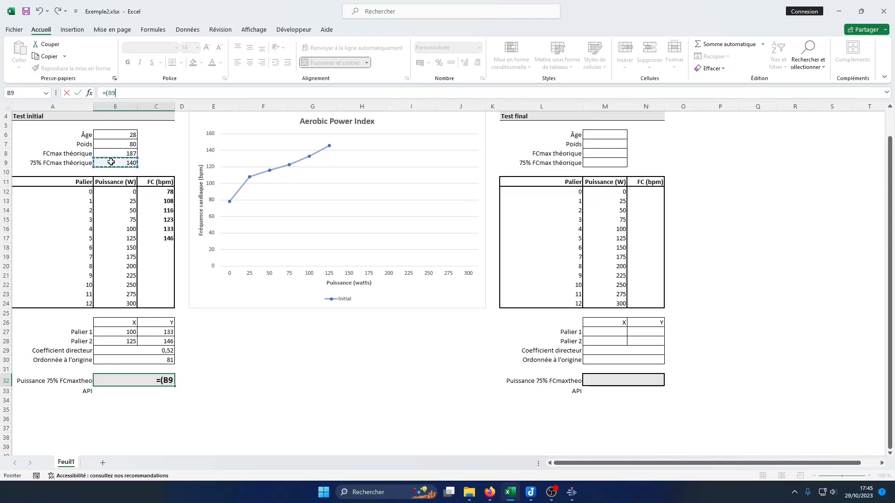
type("-")
left_click(162, 359)
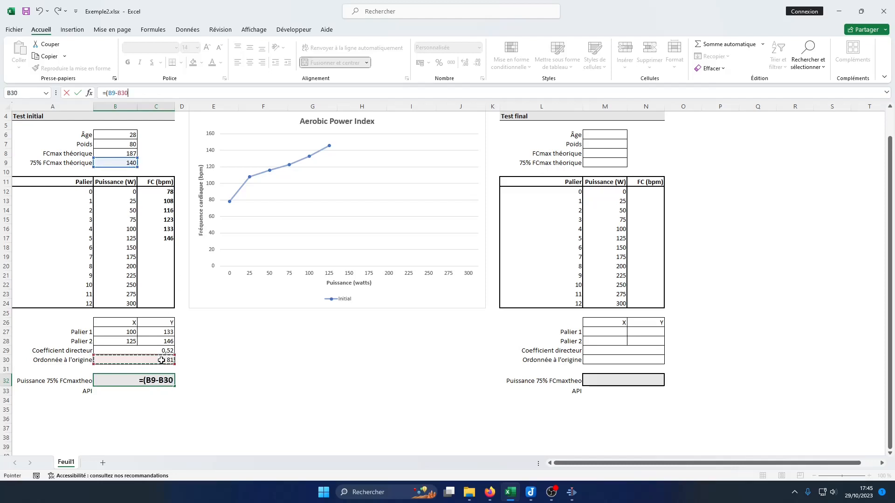
type(")/")
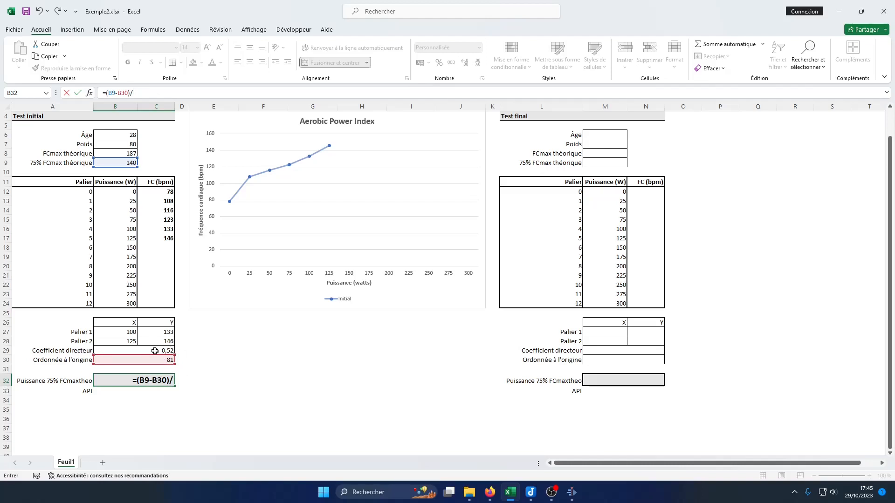
left_click(155, 351)
key("Return")
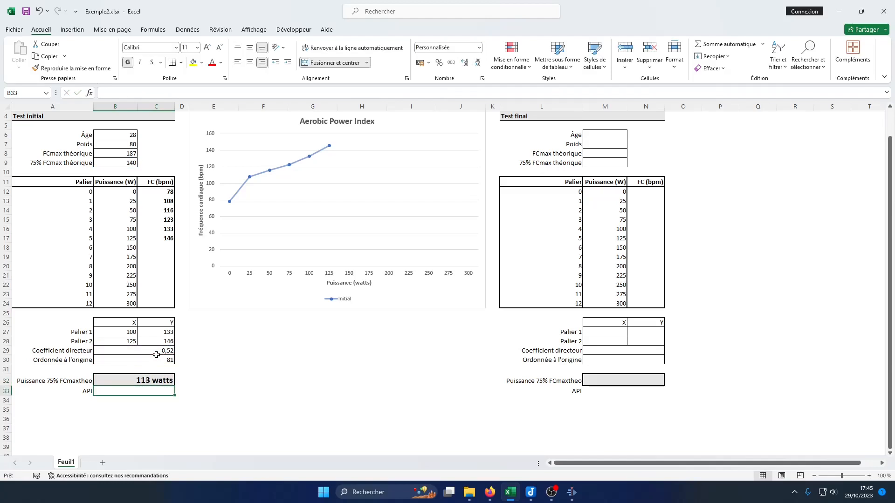
Step: Compare the initial test's Puissance 75% FCmaxtheo with the powers of paliers 4 and 5
left_click(153, 381)
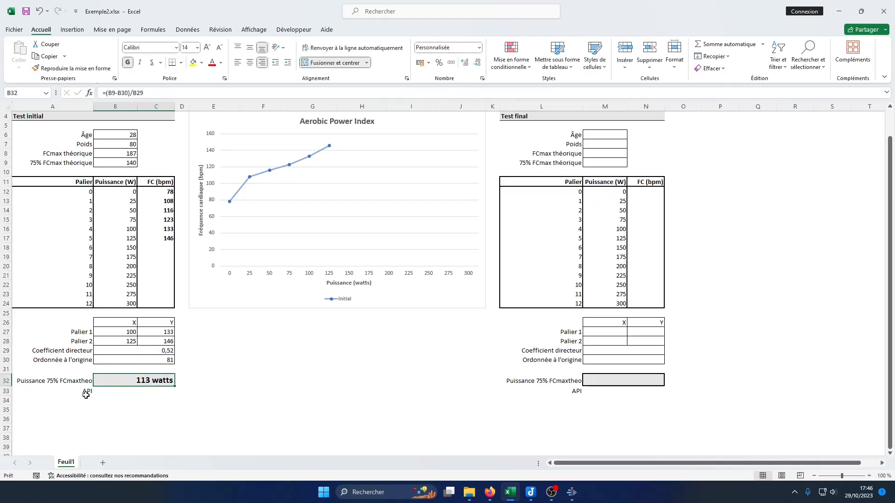
left_click(119, 229)
left_click(122, 239)
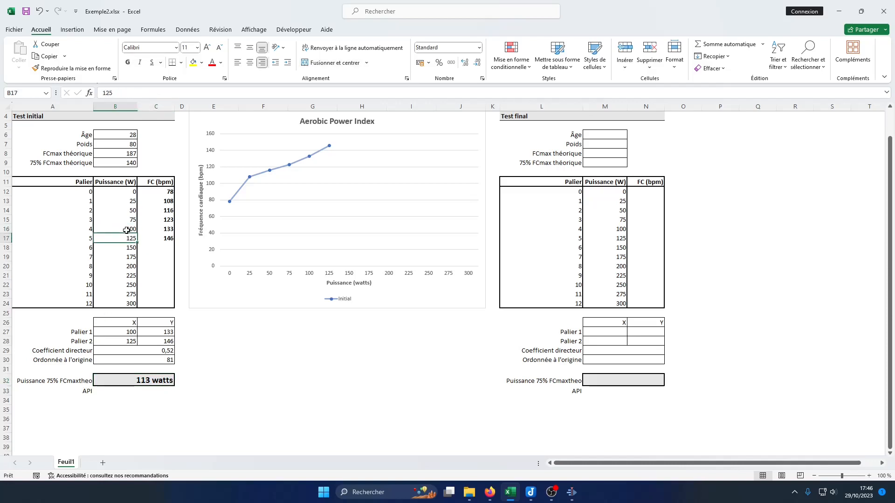
Step: Calculate the initial test's API in B33 by dividing the power by the weight with the formula =B32/B7
left_click(122, 391)
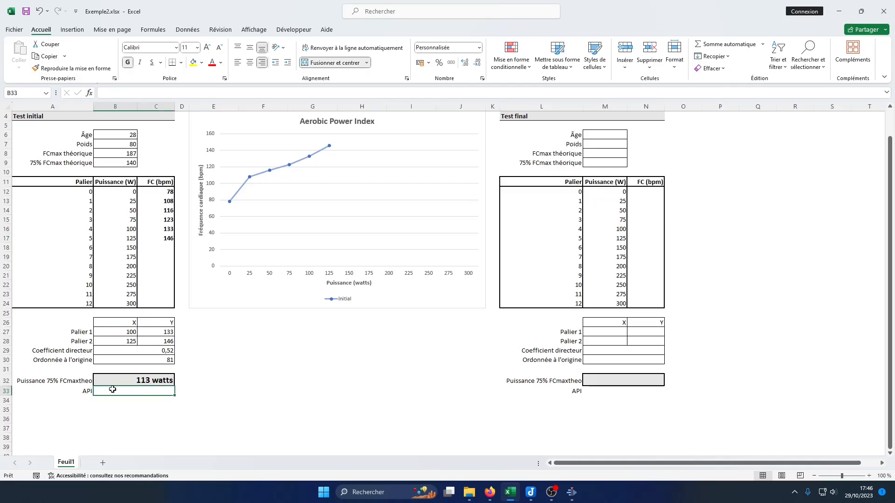
scroll(122, 232, "up", 1)
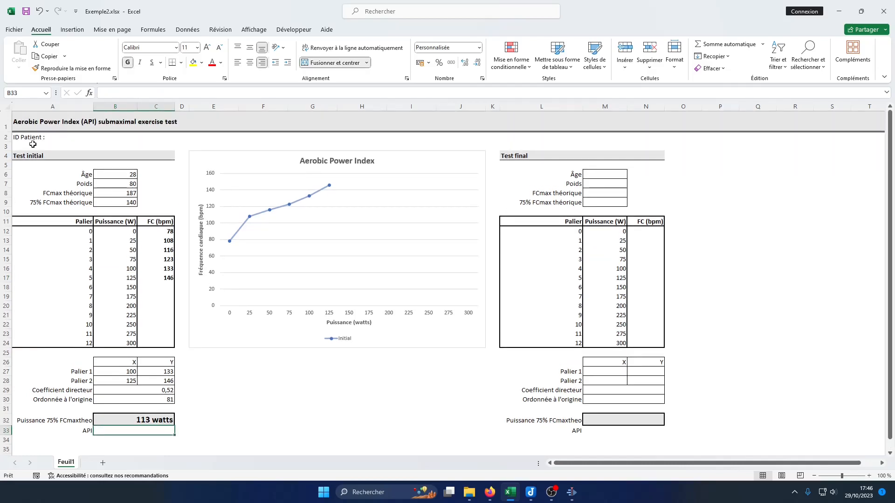
left_click(59, 122)
left_click(118, 433)
type("=")
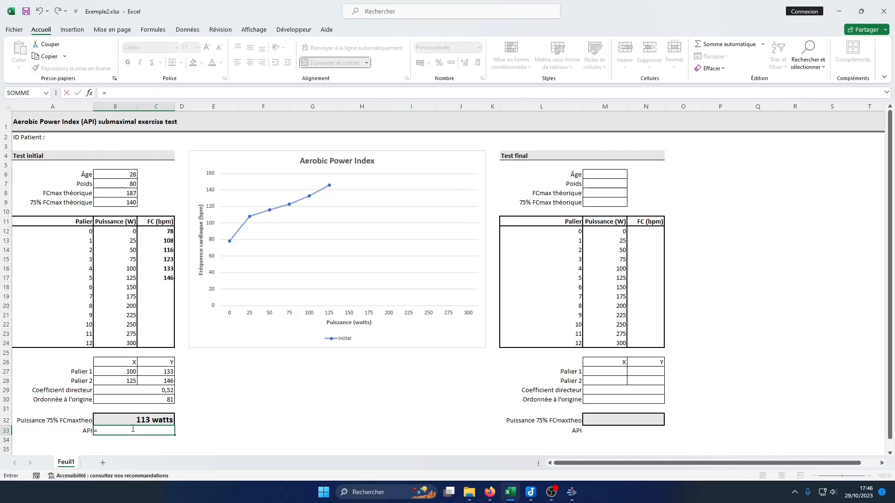
left_click(132, 421)
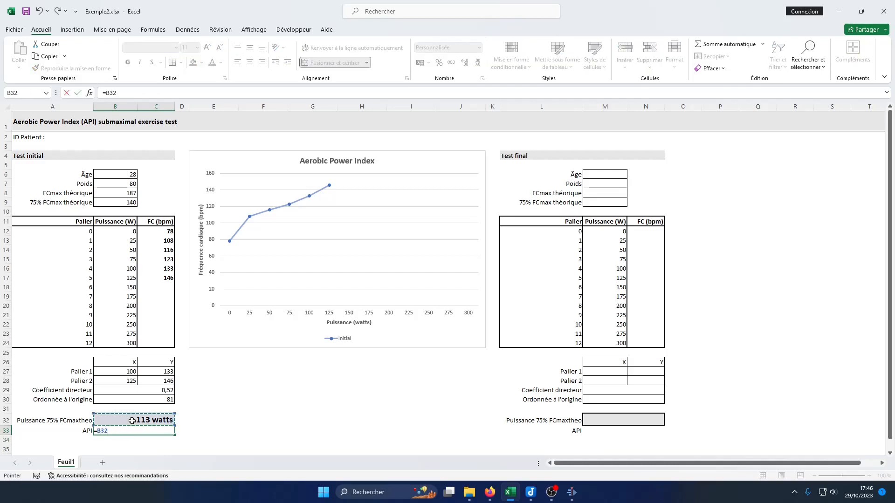
type("/")
left_click(130, 183)
key("Return")
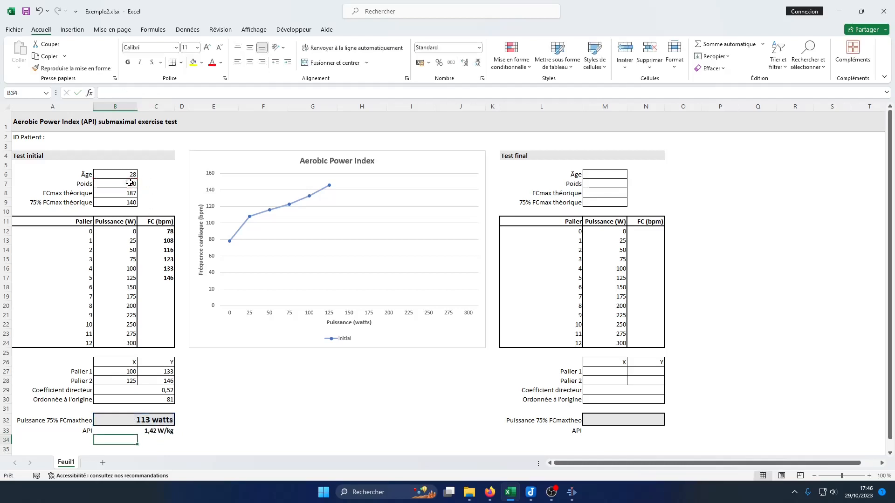
left_click(163, 434)
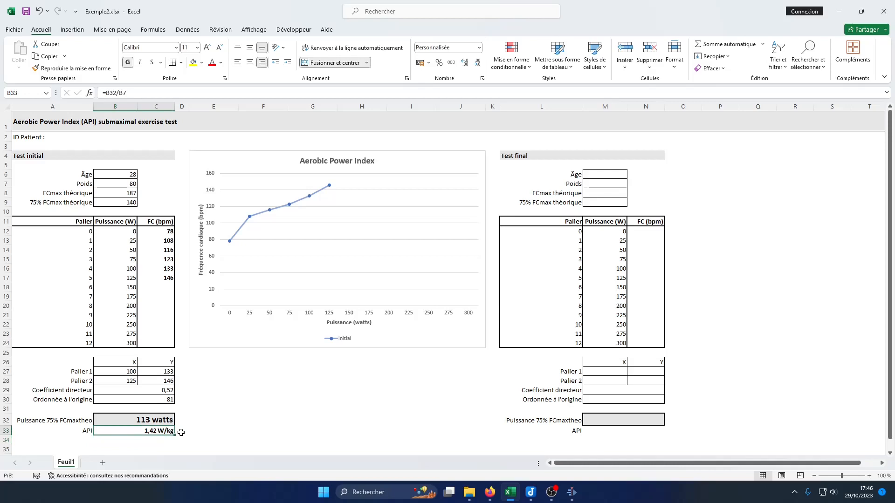
left_click(190, 430)
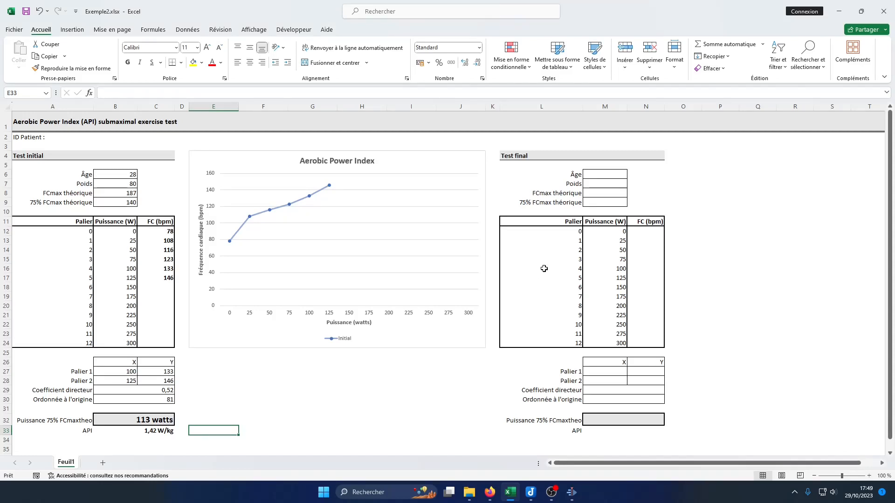
Step: Enter the final test's Âge as 28 and Poids as 80
left_click(607, 176)
type("28")
key("Return")
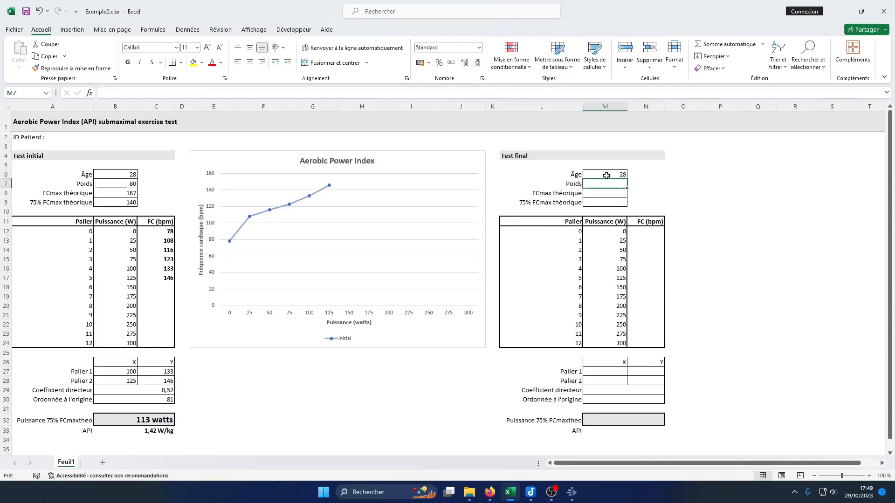
type("80")
key("Return")
Step: Calculate the final test's FCmax théorique with =192-0,007*M6^2 and its 75% FCmax théorique with =M8*0,75
type("=192-0,007*")
left_click(606, 177)
type("^2")
key("Return")
type("=")
left_click(608, 194)
type("*0,75")
key("Return")
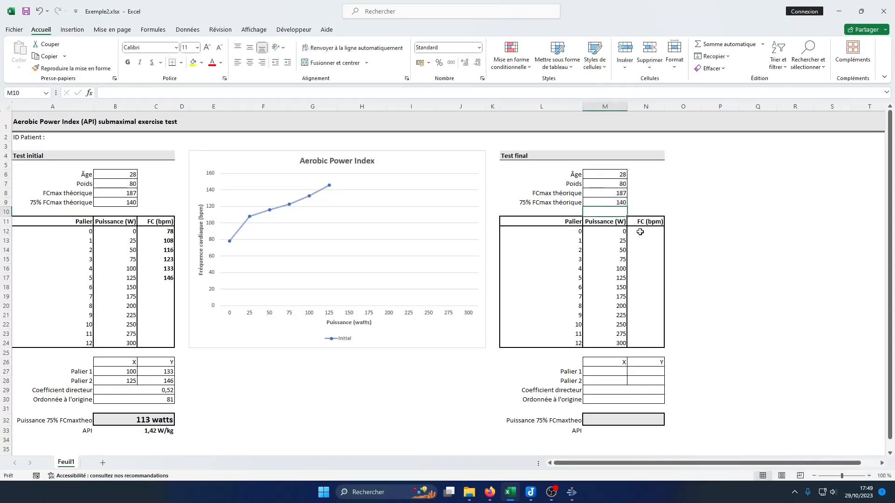
Step: Fill the final test's FC (bpm) for paliers 0 to 9 with 60, 90, 95, 108, 116, 120, 125, 130, 138 and 146
left_click(639, 230)
type("138")
key("Return")
type("146")
key("Return")
Step: Copy the final test's power and heart rate for paliers 8 and 9 into the Palier 1 and Palier 2 cells M27:N28
left_click_drag(606, 307, 644, 316)
key("ctrl+c")
right_click(612, 371)
left_click(652, 169)
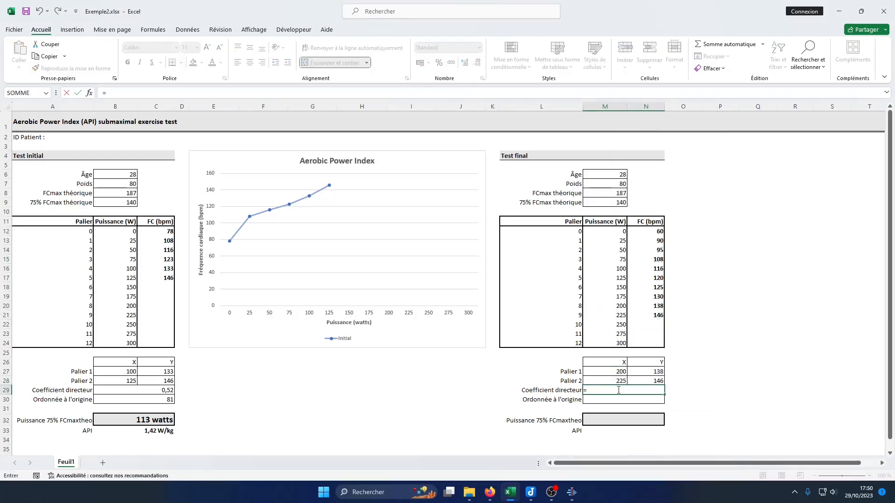
Step: Calculate the final test's Coefficient directeur in M29 and its Ordonnée à l'origine in M30 with =N27-M29*M27
key("Return")
type("=N27-M29*M27")
key("Return")
Step: Calculate the final test's Puissance 75% FCmaxtheo in M32 with the formula =(M9-M30)/M29
left_click(620, 419)
type("=(M9-M30)/M29")
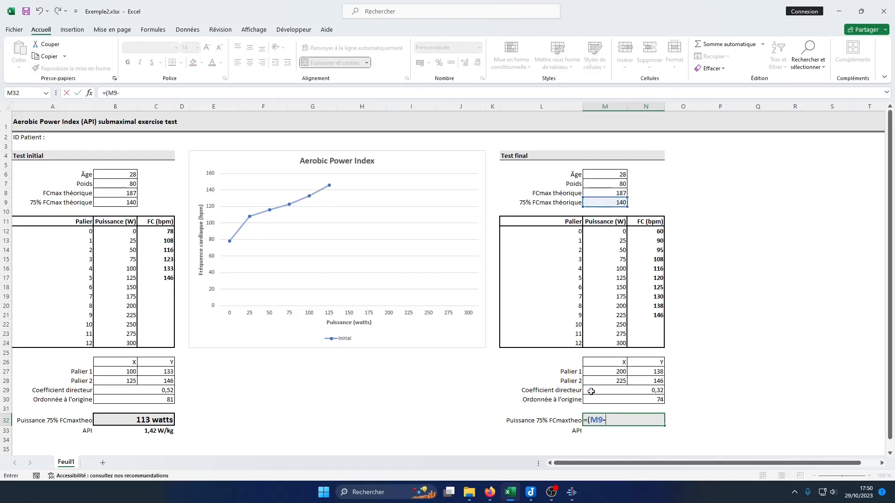
key("Return")
Step: Calculate the final test's API in M33 with the formula =M32/M7
type("=")
left_click(621, 418)
type("/")
left_click(596, 183)
key("Return")
left_click(460, 409)
Step: Add the final test's heart rates to the Aerobic Power Index chart as a second series named Final
left_click(433, 333)
left_click(374, 30)
left_click(531, 61)
left_click(248, 229)
key("Return")
left_click(413, 412)
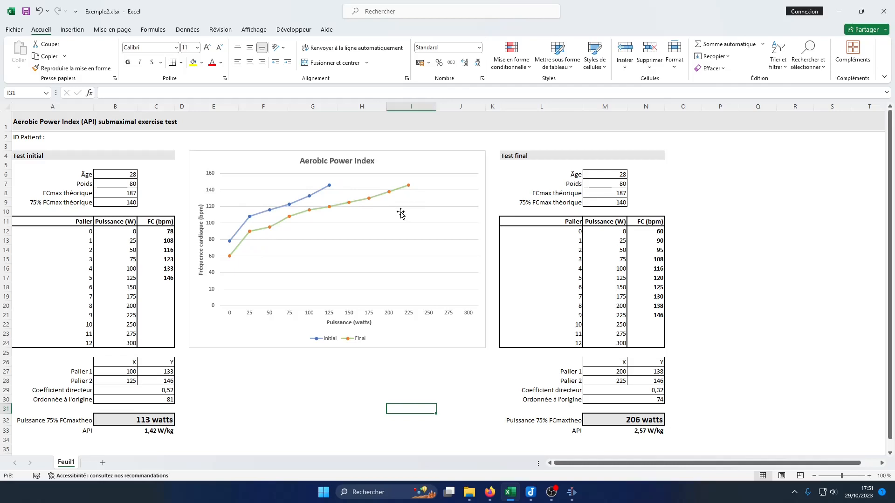
Step: Compare the initial and final tests' Puissance 75% FCmaxtheo, heart rates and API
left_click(68, 419)
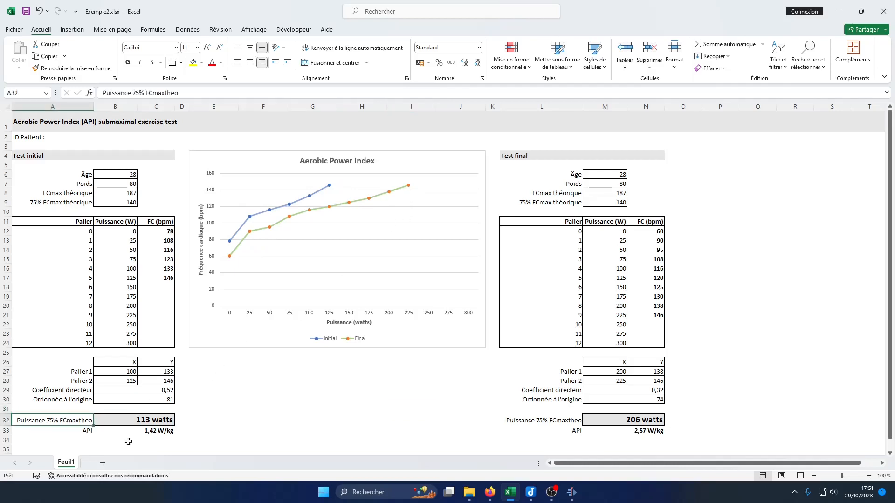
left_click(152, 420)
mouse_move(638, 234)
left_mouse_down()
mouse_move(643, 340)
mouse_move(645, 231)
left_mouse_up()
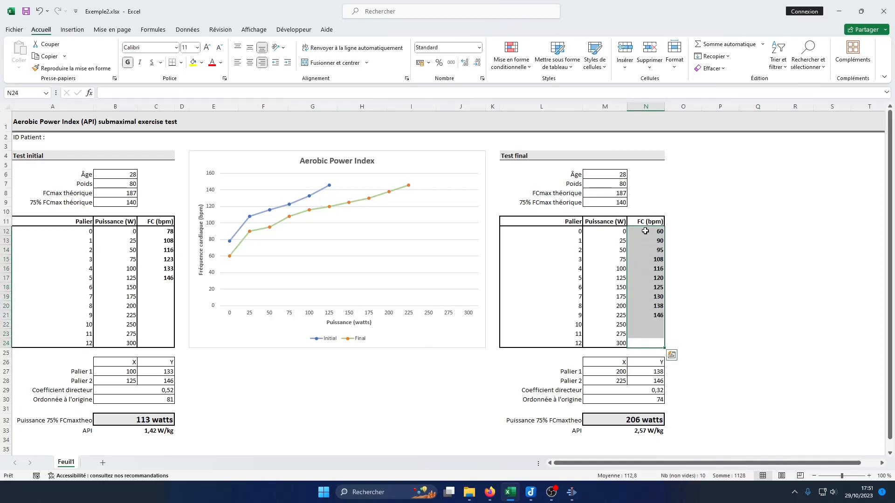
left_click(645, 231)
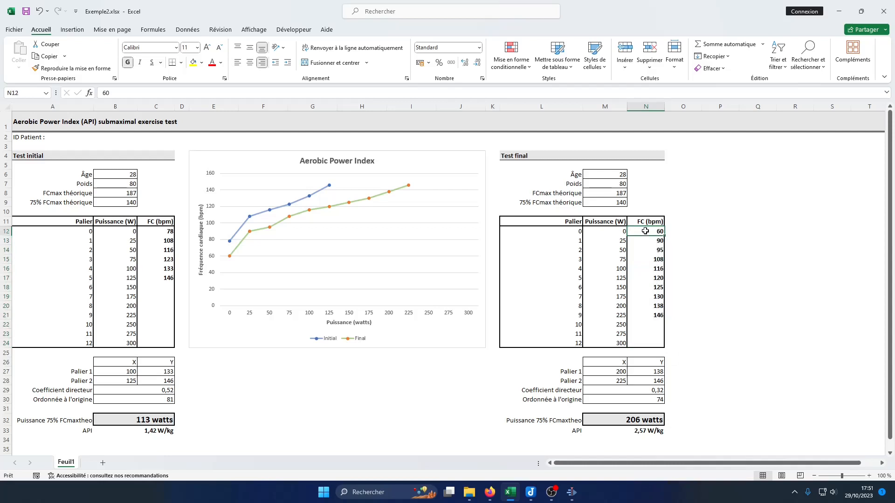
left_click(676, 231)
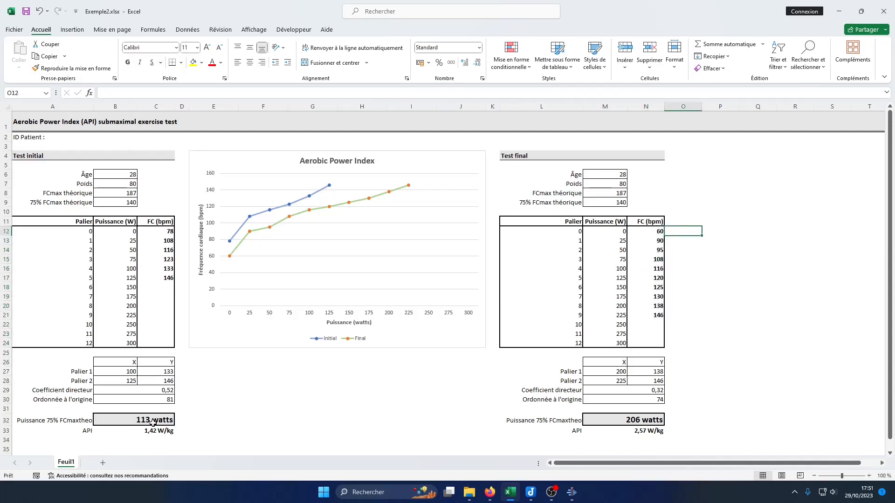
left_click(138, 420)
left_click(606, 421)
left_click(135, 431)
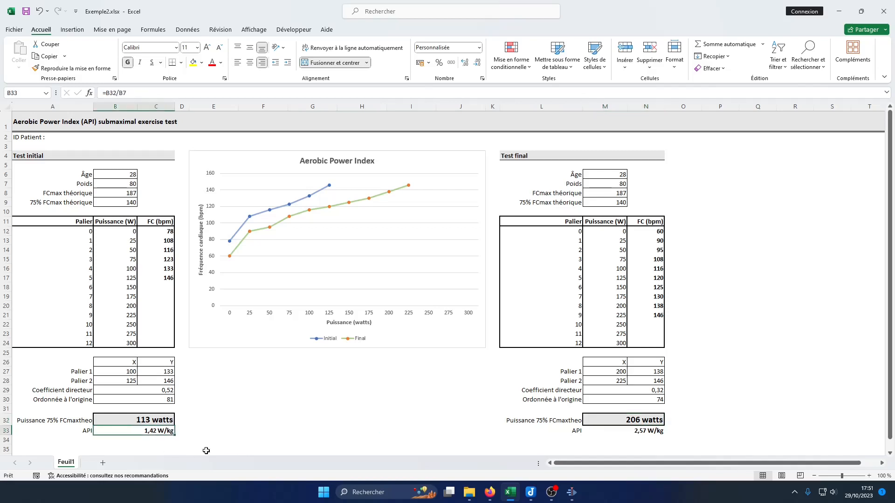